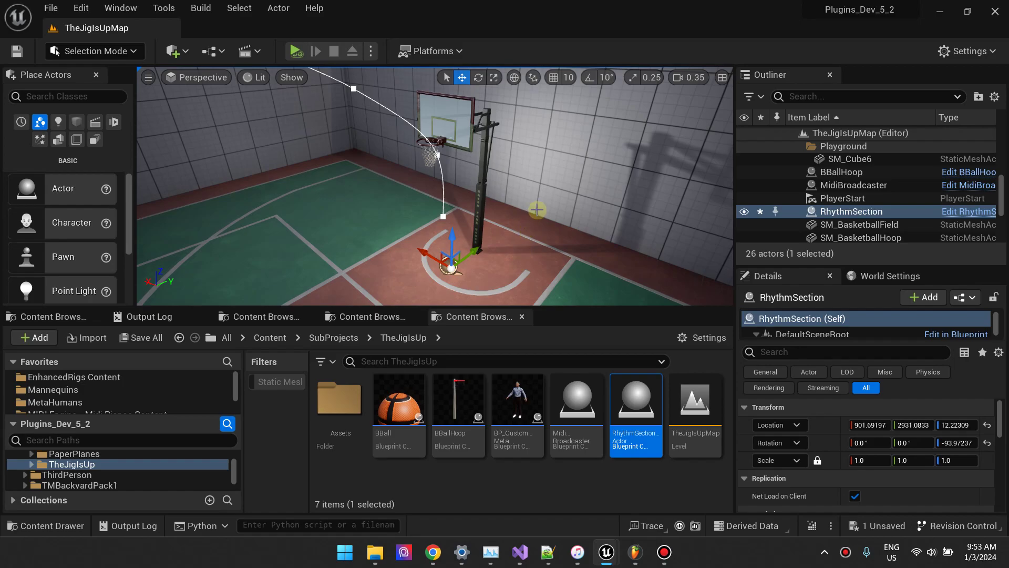
- Review the Algosyntax MIDI plugins list, then open the RhythmSectionActor blueprint for editing
left_click(688, 499)
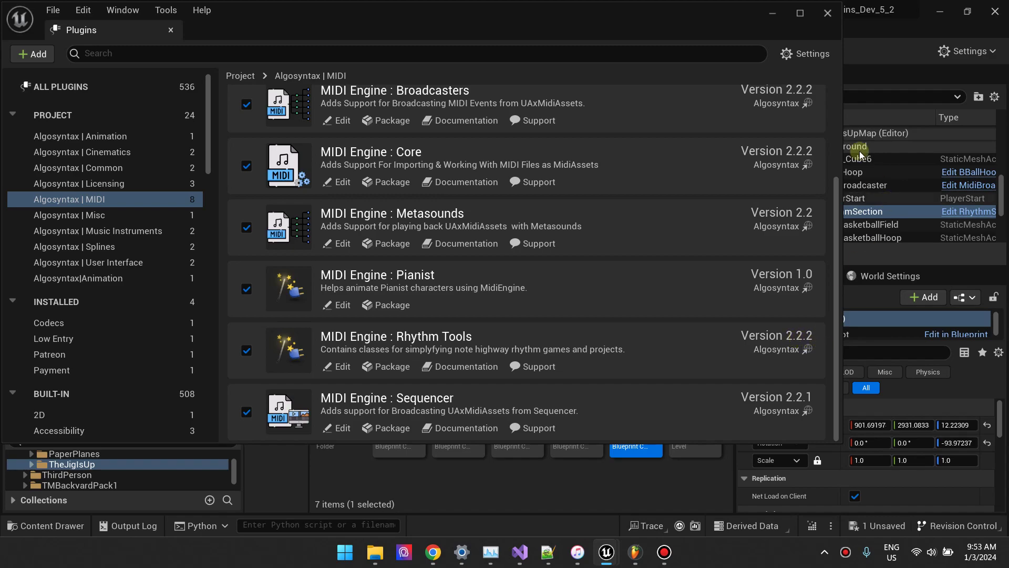
left_click(772, 14)
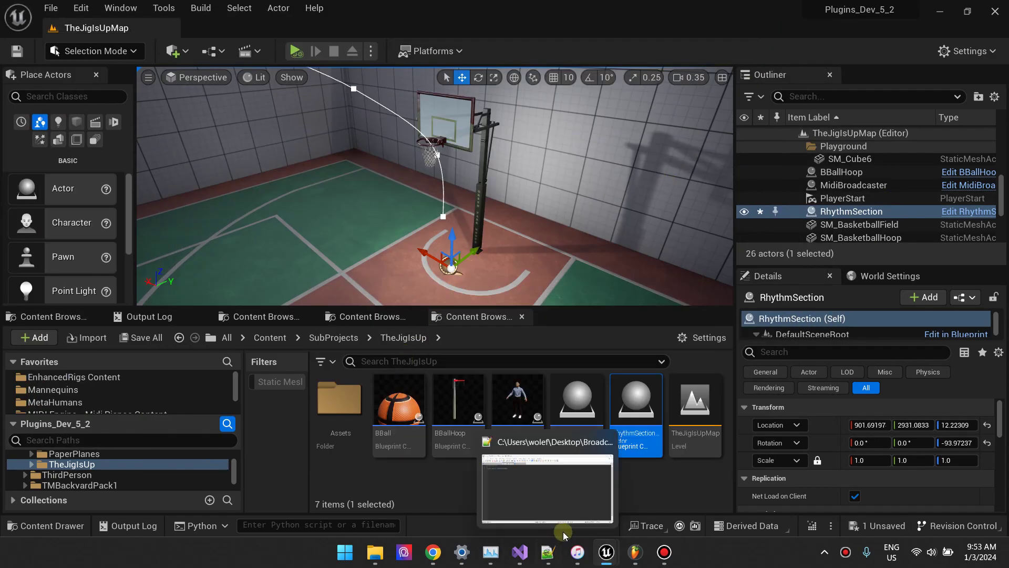
double_click(643, 441)
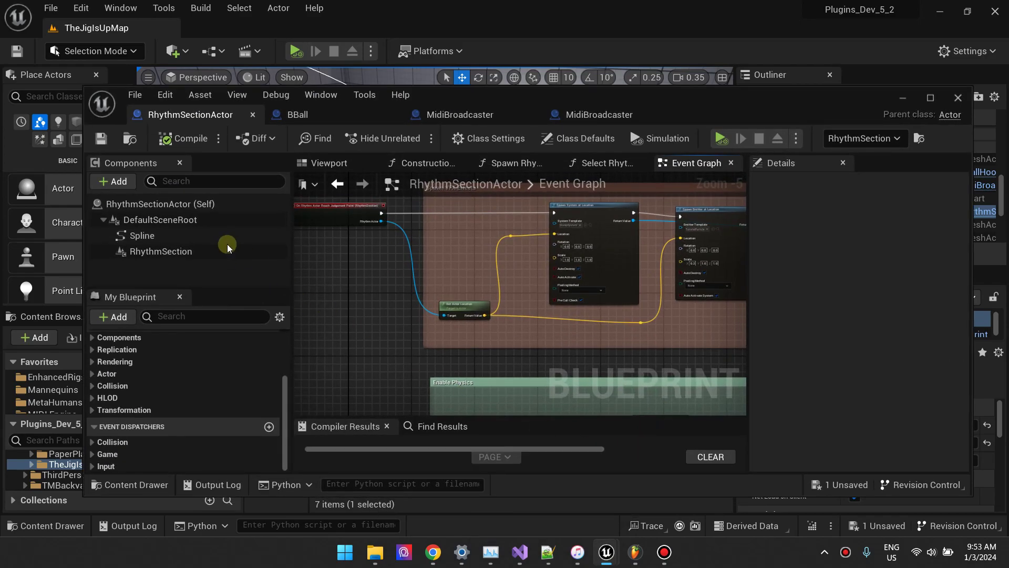
- Select the RhythmSection component and review its events in a widened Details panel
left_click(200, 251)
scroll(809, 292, "down", 3)
scroll(819, 292, "down", 4)
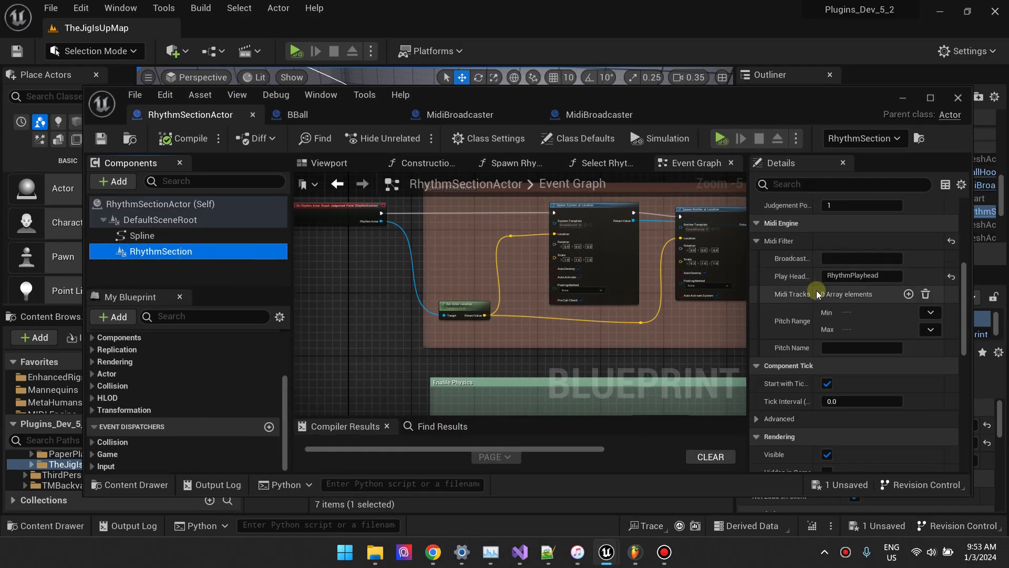
scroll(819, 292, "down", 4)
scroll(820, 293, "down", 4)
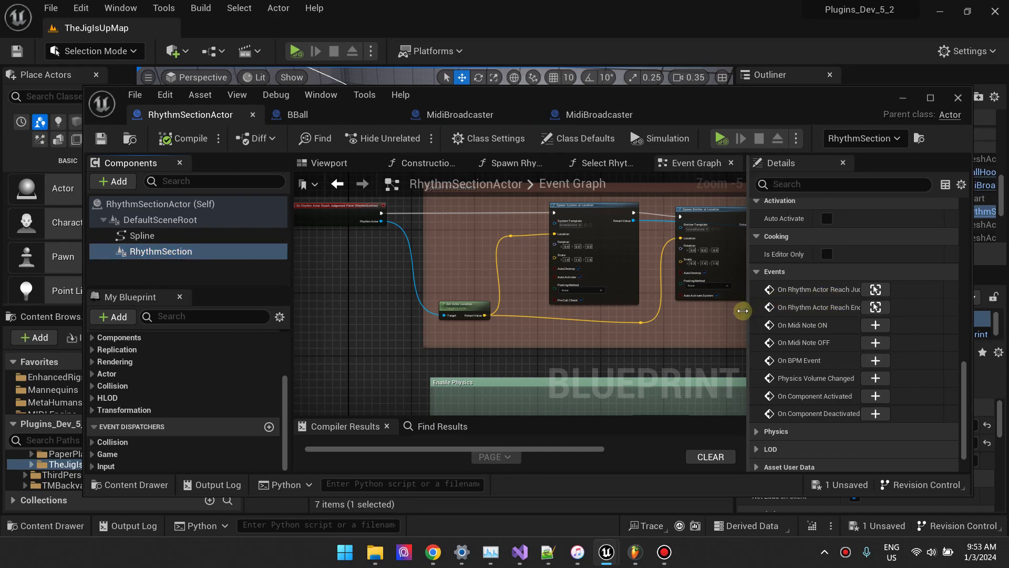
left_click_drag(749, 307, 669, 319)
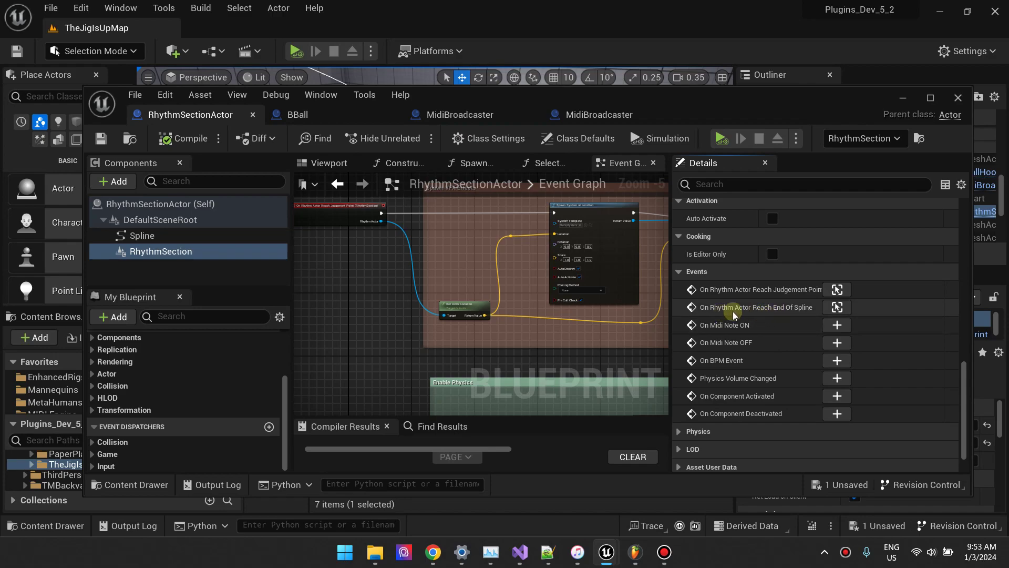
scroll(535, 307, "down", 3)
scroll(480, 268, "down", 2)
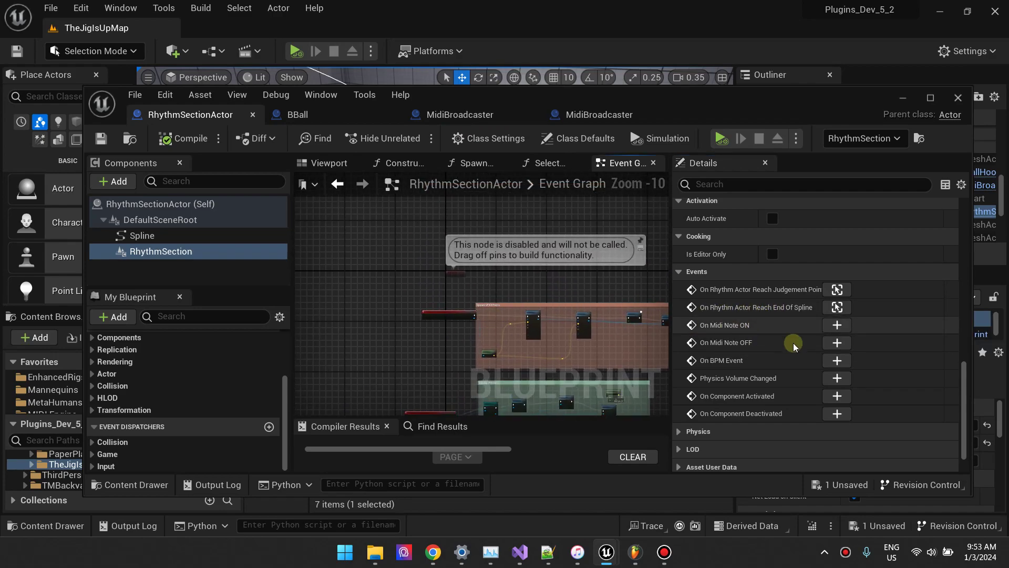
scroll(788, 336, "up", 3)
scroll(784, 333, "down", 1)
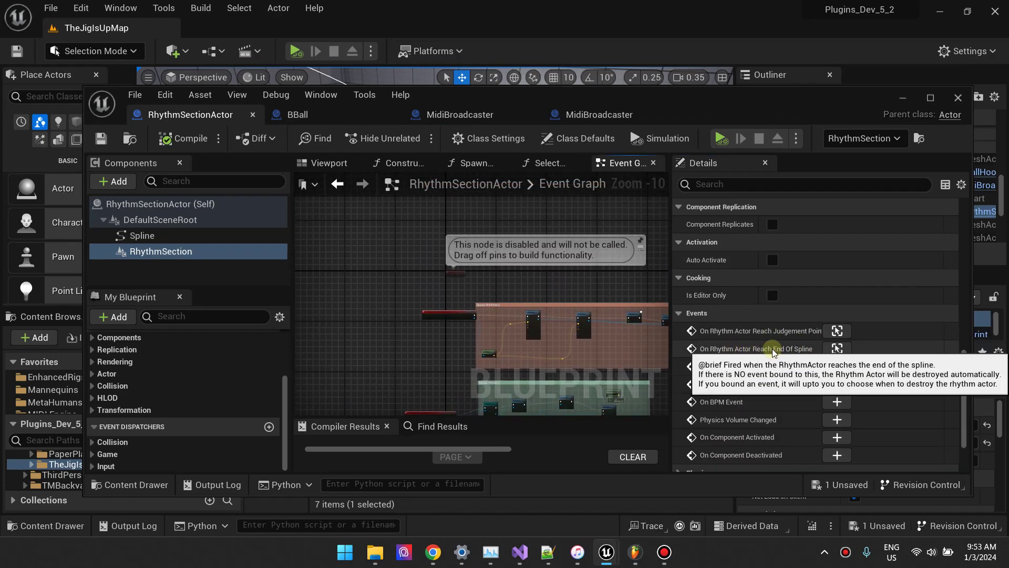
scroll(425, 345, "up", 2)
scroll(440, 280, "up", 1)
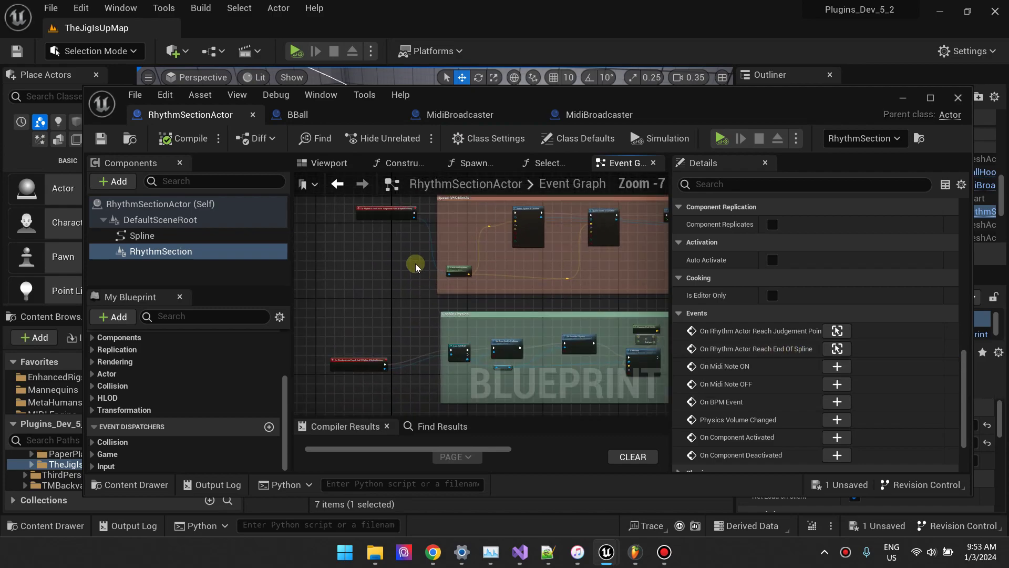
scroll(413, 264, "up", 1)
scroll(383, 253, "up", 2)
- Locate and select the existing On Rhythm Actor Reach End Of Spline event node
right_click_drag(383, 253, 446, 229)
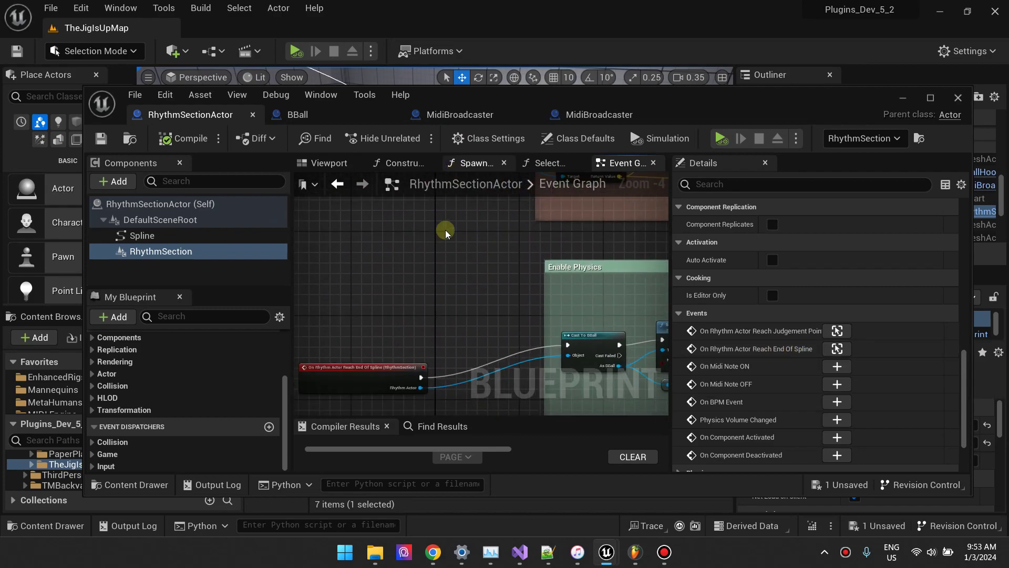
scroll(390, 264, "up", 2)
left_click_drag(390, 264, 390, 243)
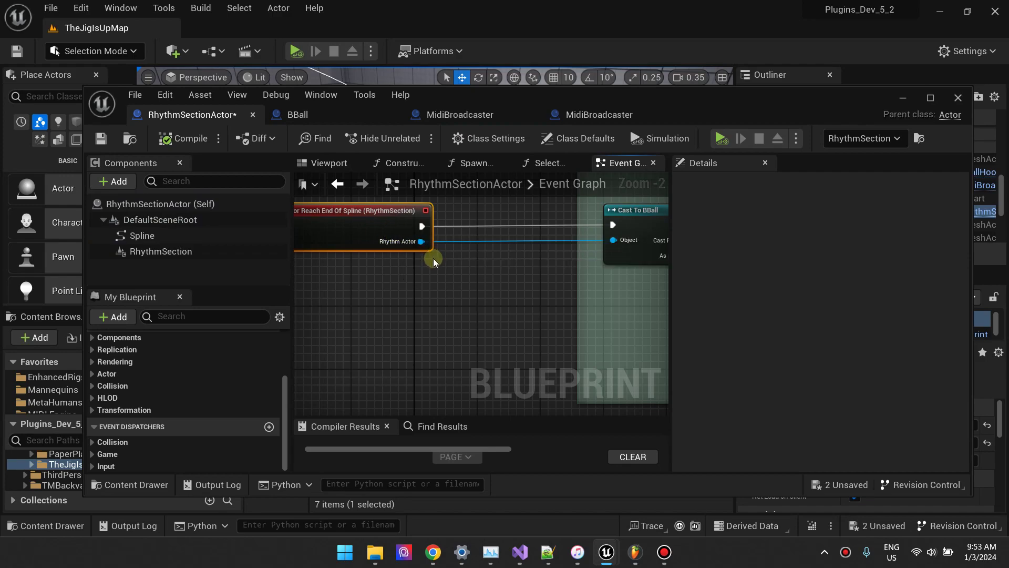
scroll(433, 258, "down", 1)
left_click(135, 252)
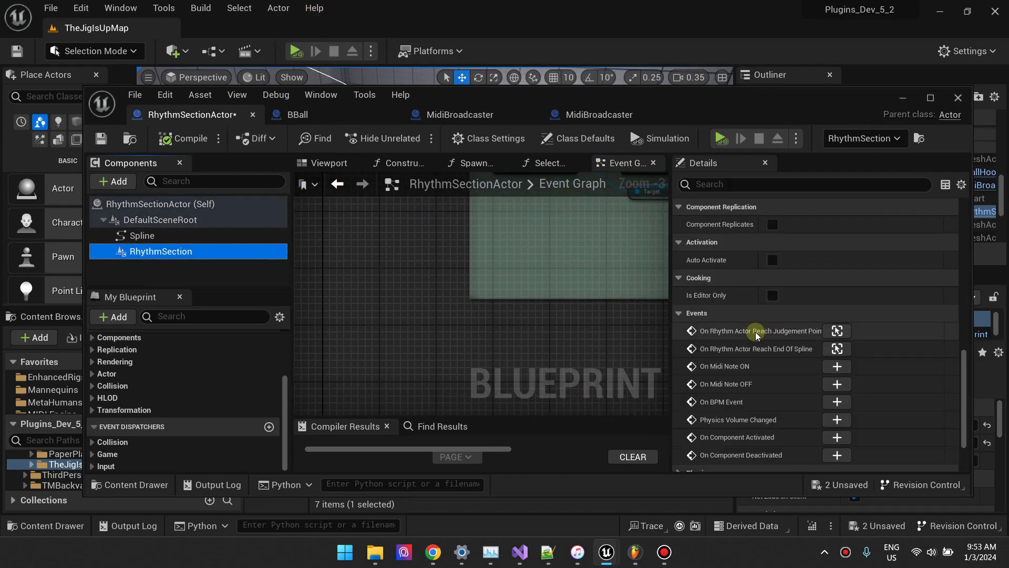
scroll(840, 363, "down", 2)
scroll(836, 357, "up", 2)
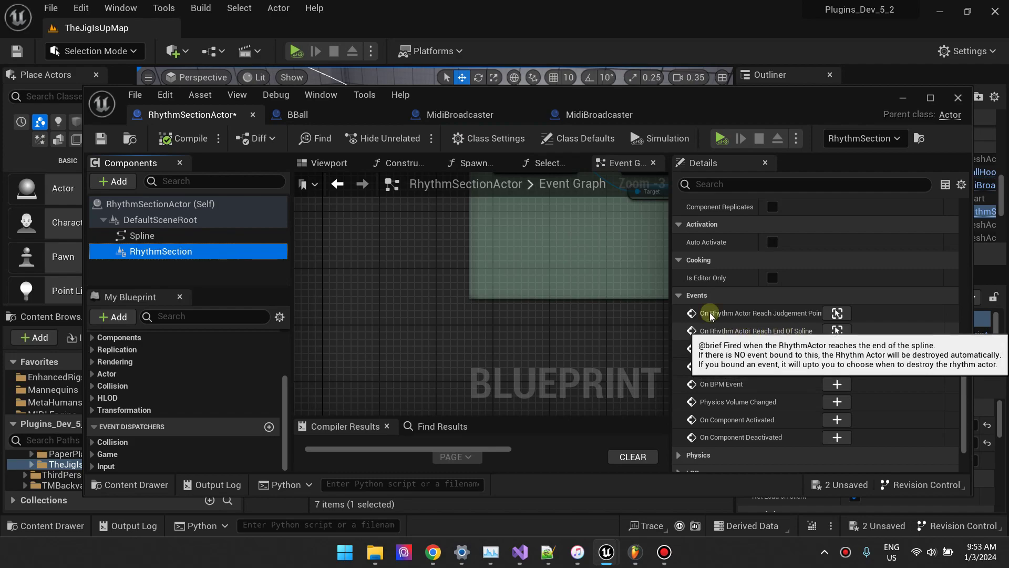
left_click(837, 331)
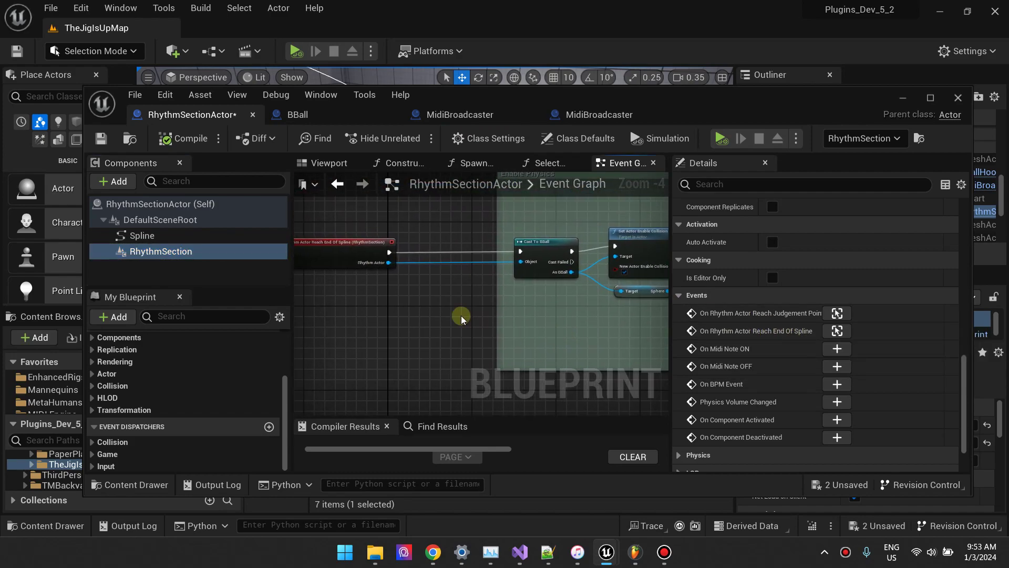
left_click(351, 254)
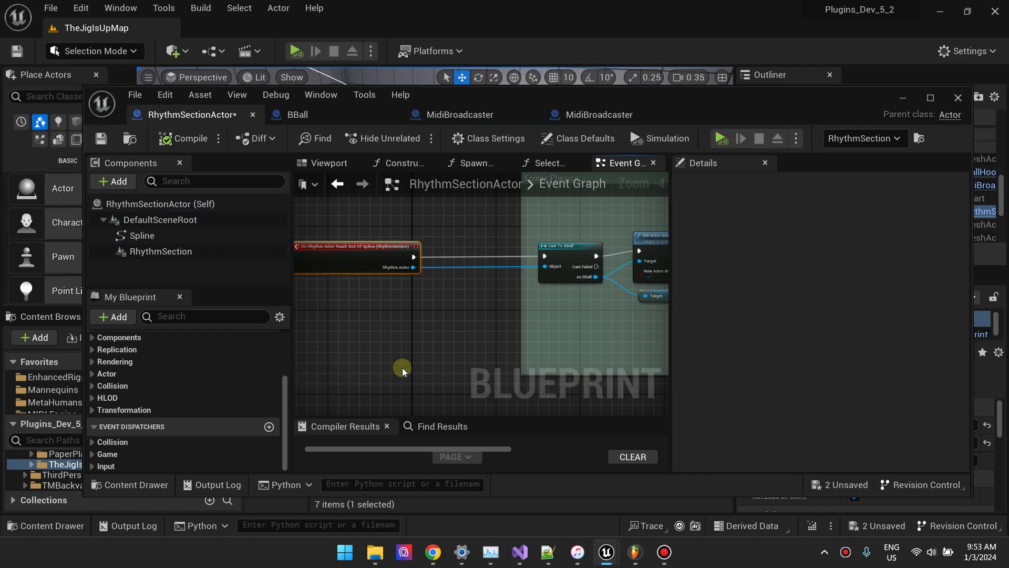
- Delete the End Of Spline event node, then compile and save the blueprint
mouse_move(357, 245)
key("Delete")
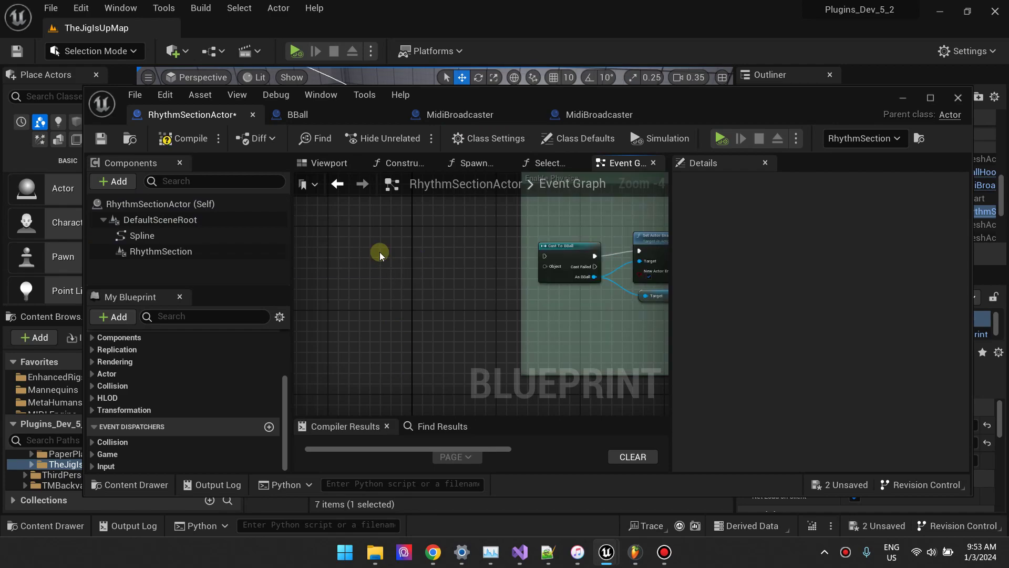
left_click(168, 138)
left_click(101, 138)
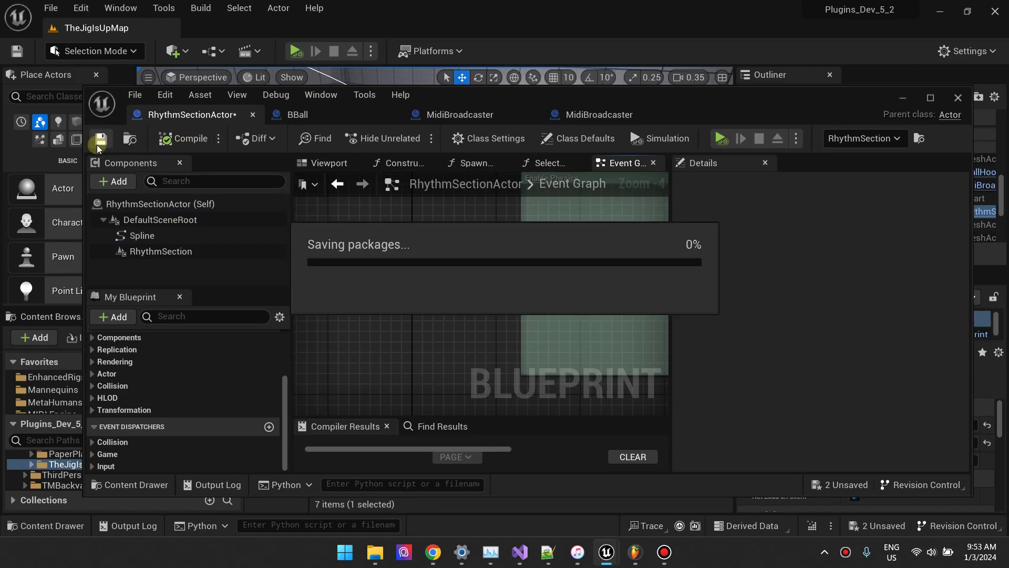
- Reopen the blueprint, break the Judgement Point event's execution link, and recompile
left_click(902, 97)
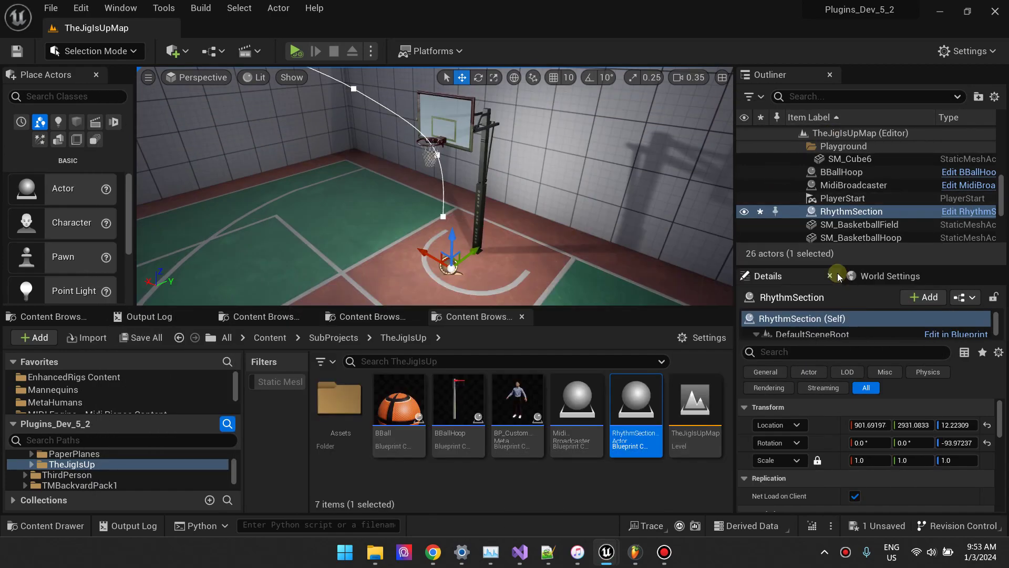
double_click(618, 439)
scroll(430, 288, "up", 3)
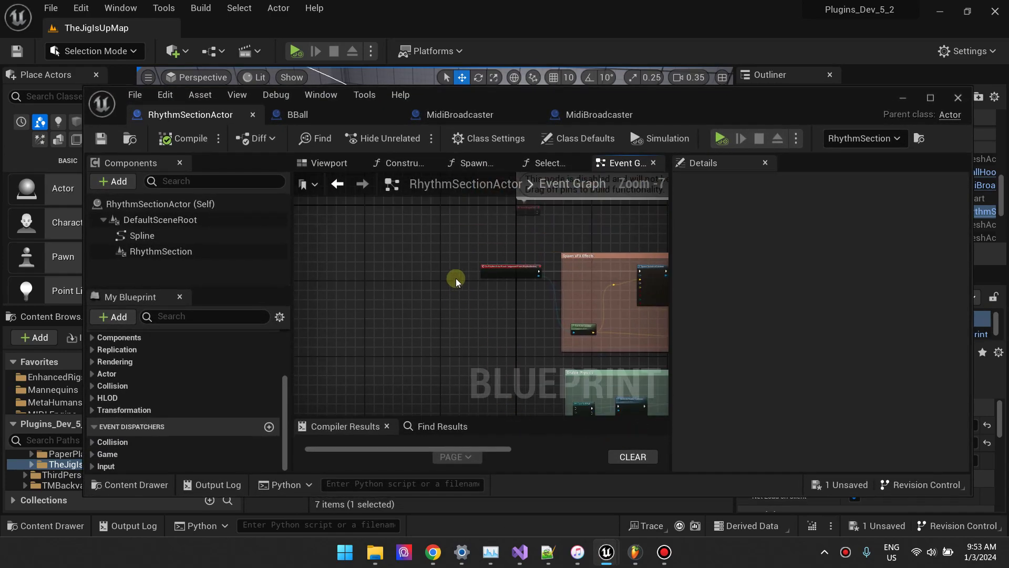
scroll(647, 274, "up", 3)
left_click(642, 239, "alt")
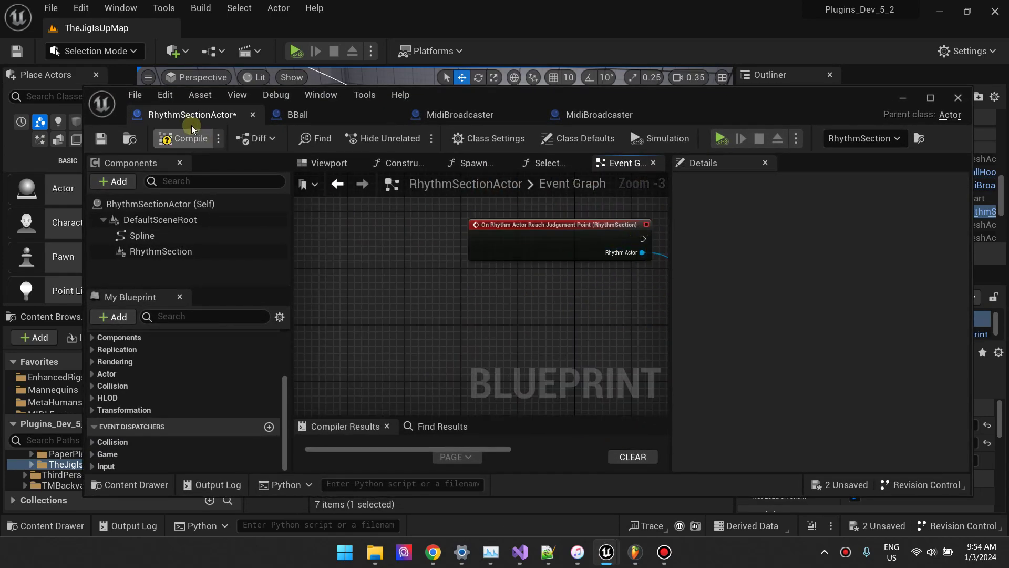
left_click(183, 138)
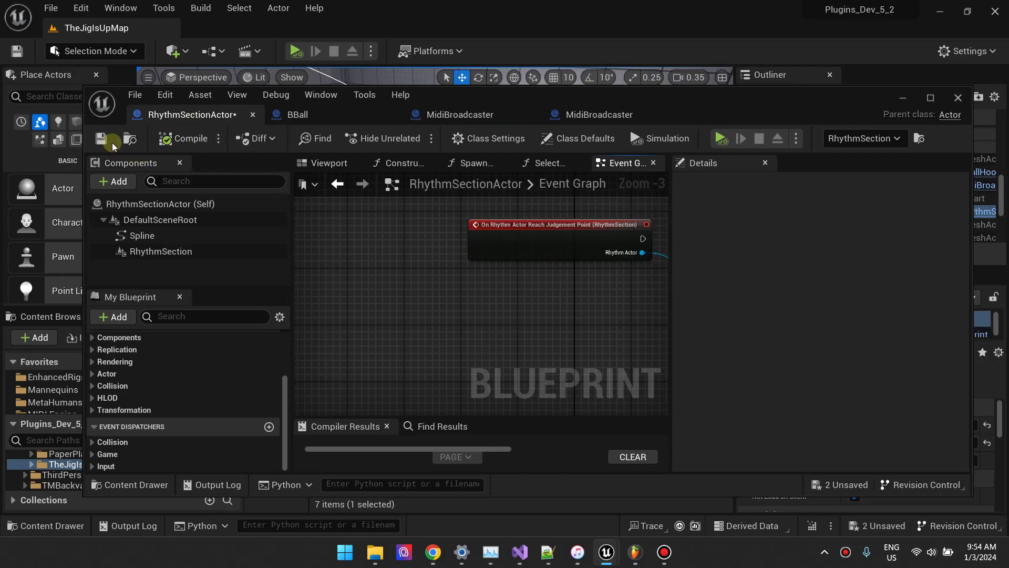
left_click(905, 101)
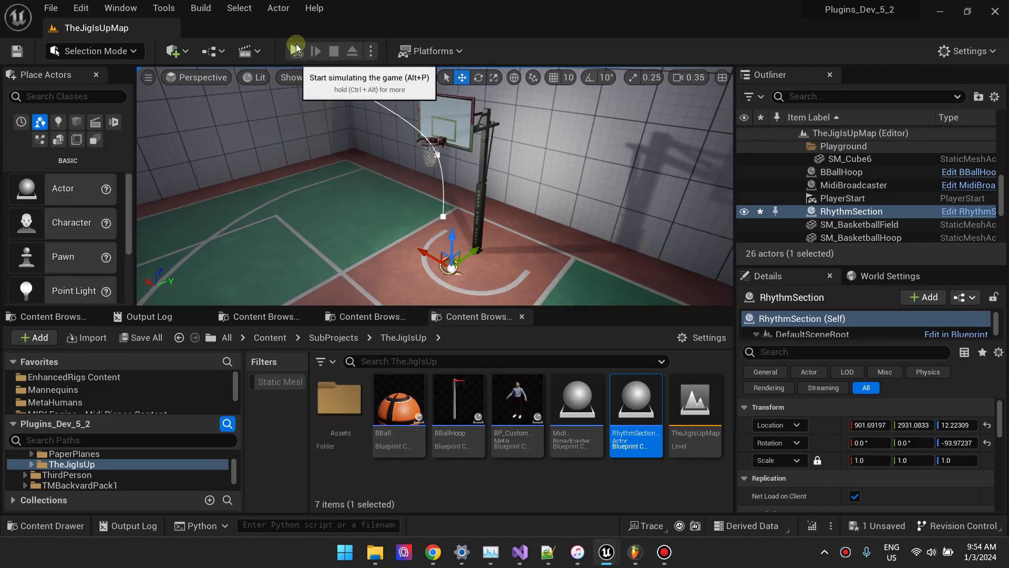
- Simulate the level and watch BBall actors spawn along the spline
left_click(296, 49)
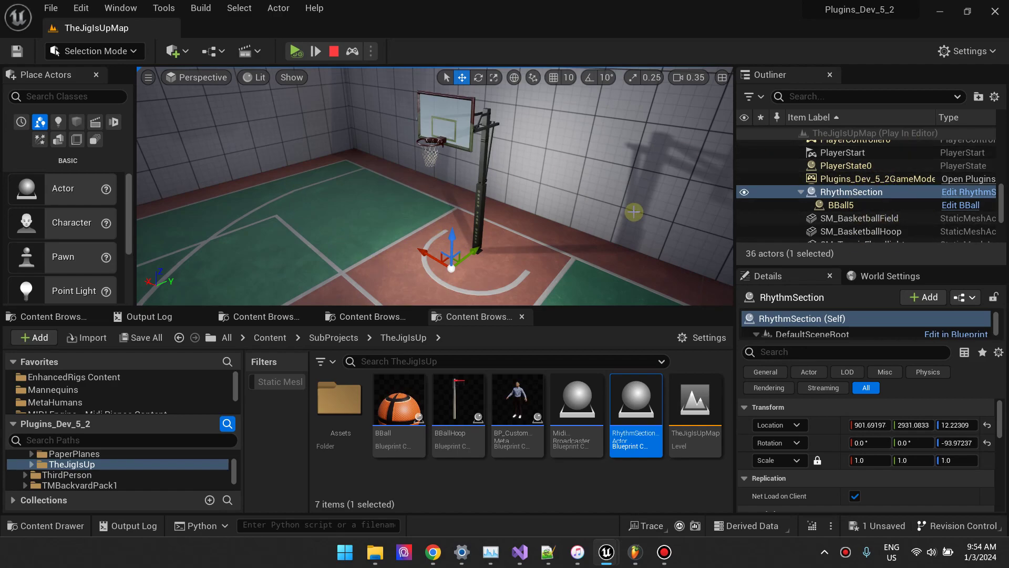
- Stop the simulation and add an End Of Spline event node from RhythmSection's Details
double_click(636, 420)
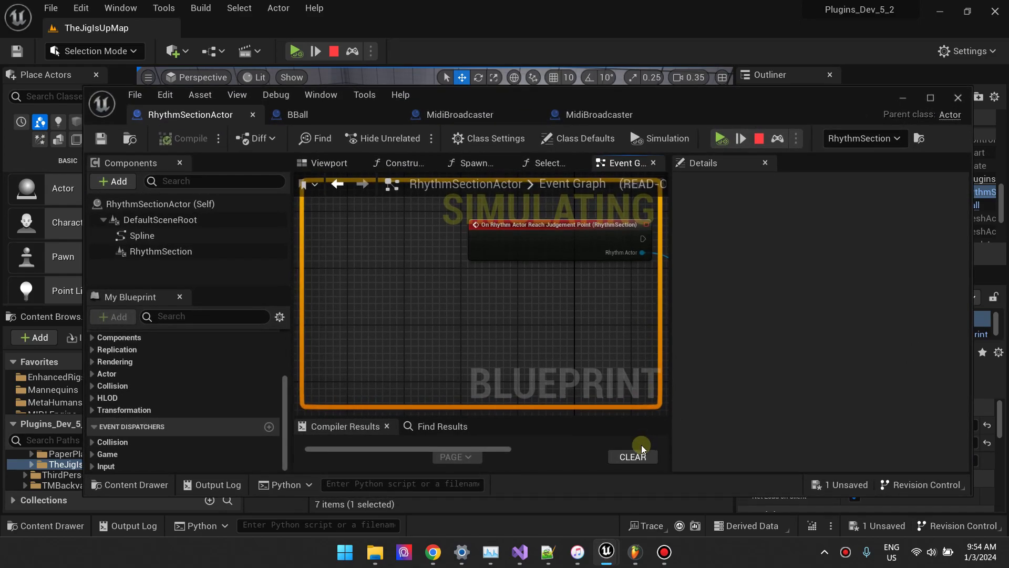
left_click(255, 252)
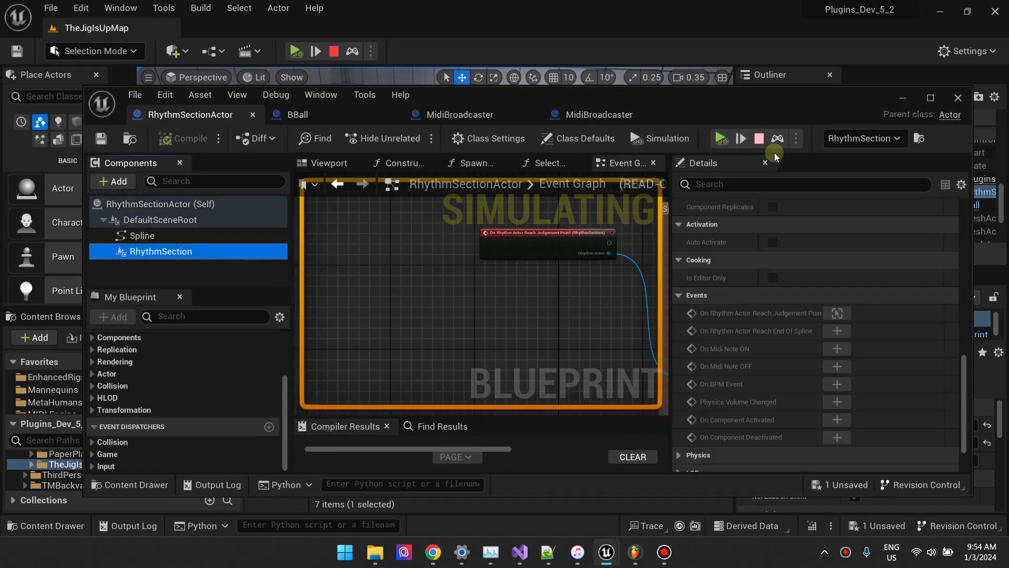
left_click(763, 139)
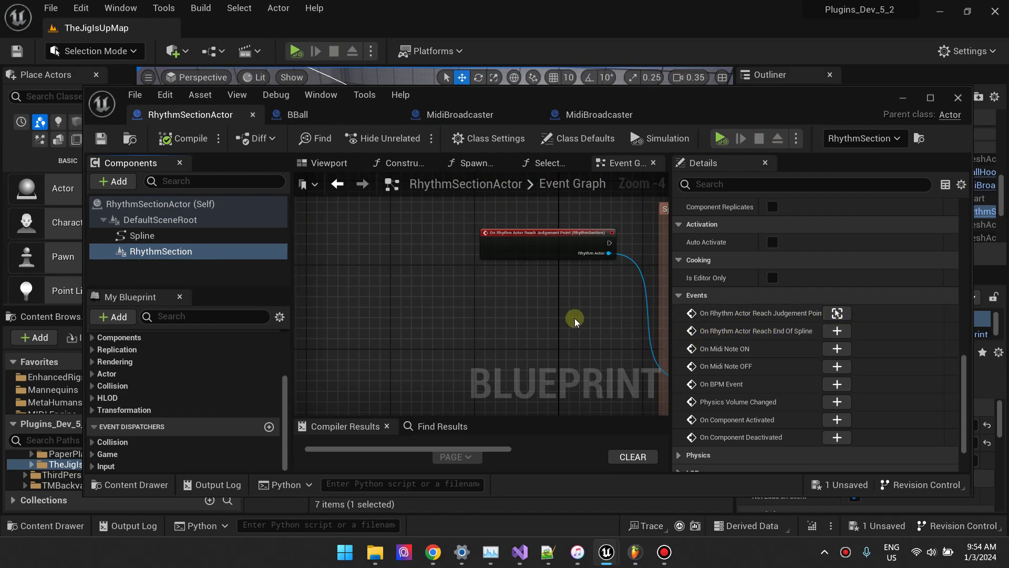
right_click_drag(605, 344, 489, 210)
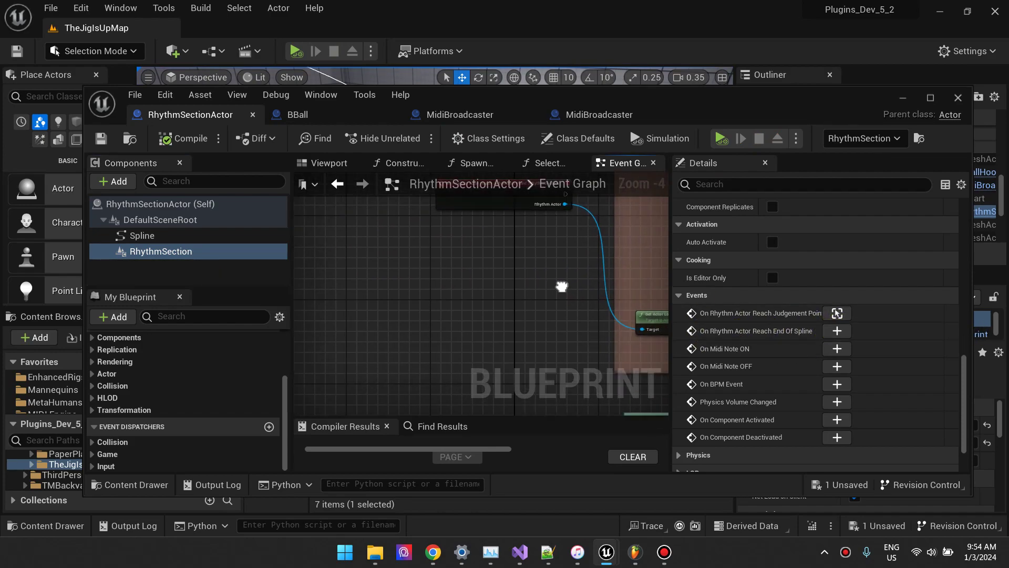
scroll(545, 335, "down", 2)
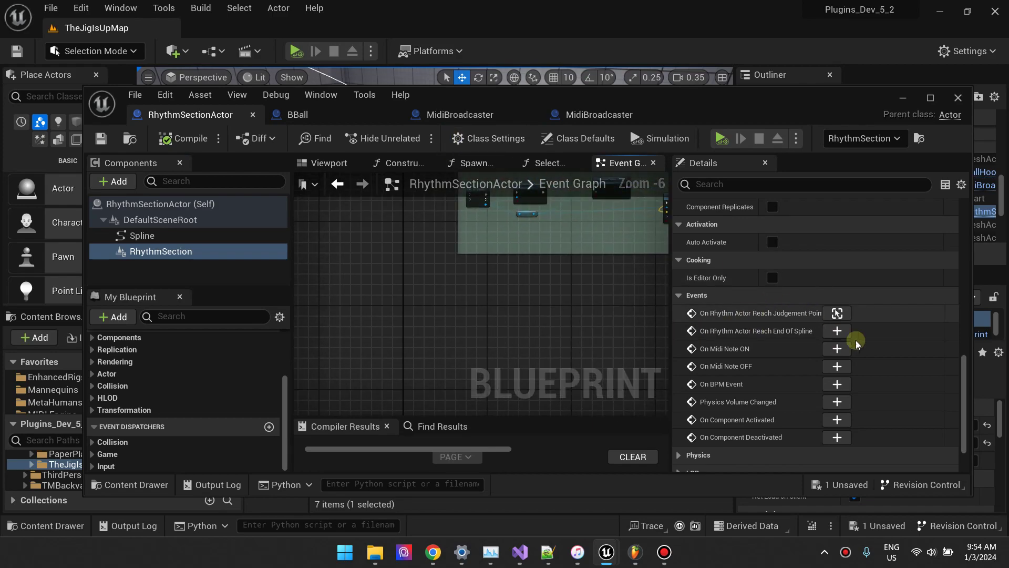
left_click(841, 332)
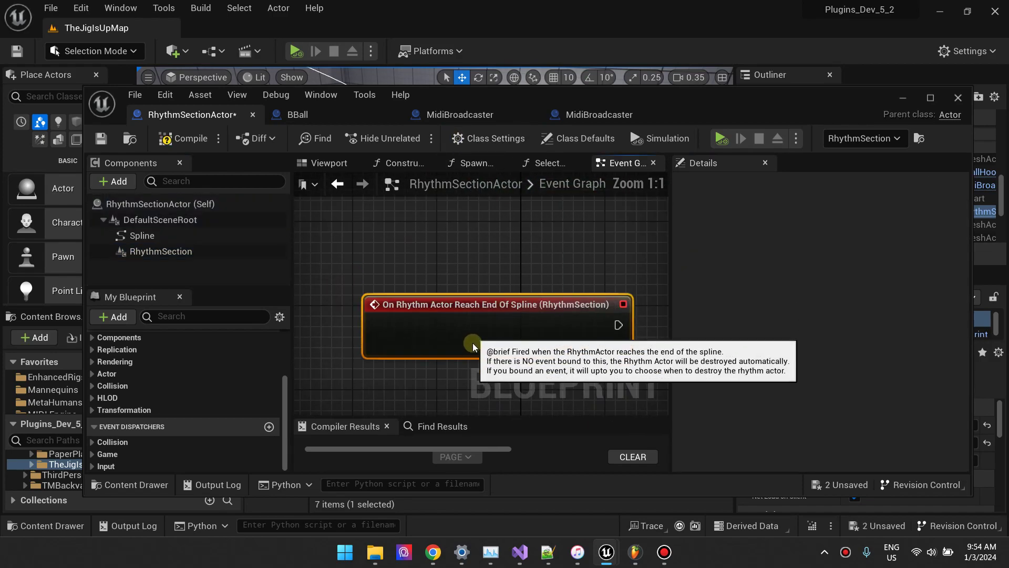
- Find the new End Of Spline event node in the graph and delete it
left_click(161, 251)
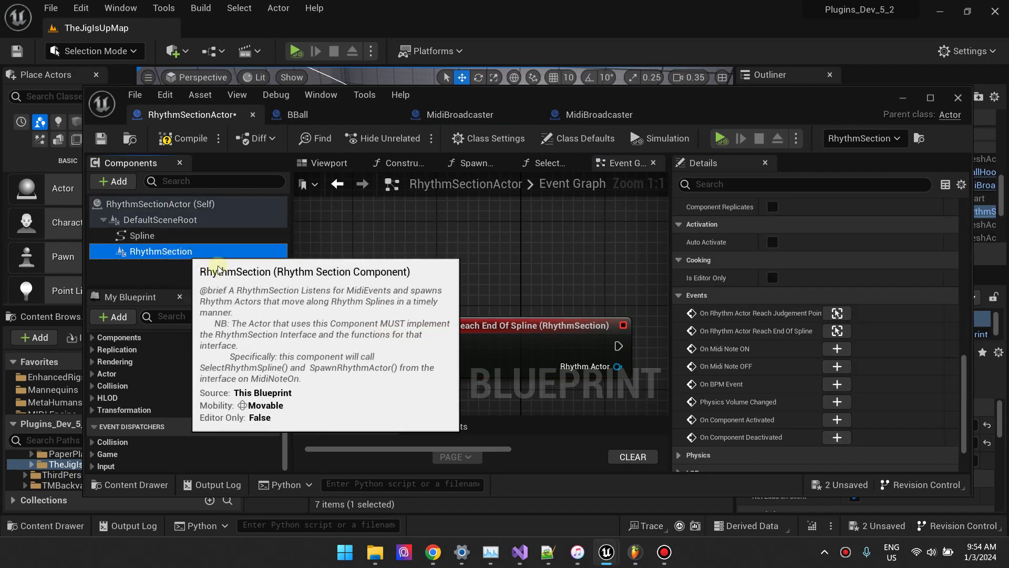
scroll(506, 348, "down", 4)
right_click_drag(600, 380, 468, 332)
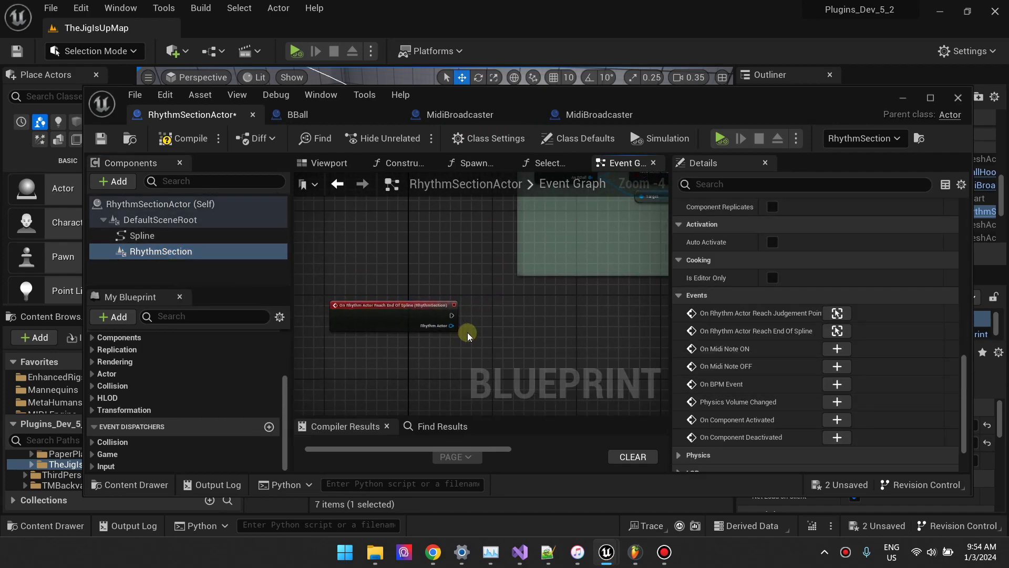
scroll(484, 333, "down", 1)
scroll(402, 324, "up", 4)
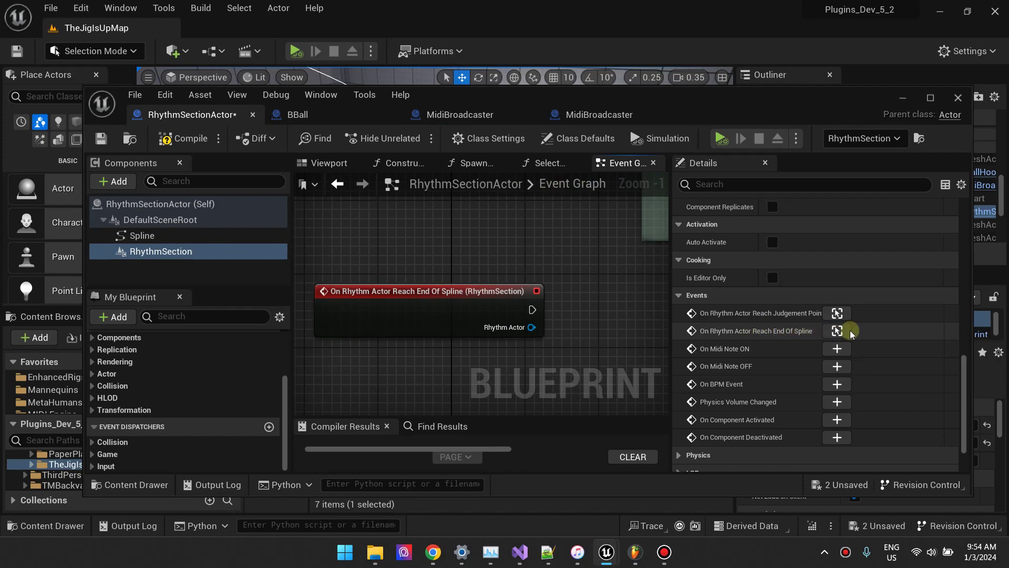
left_click(492, 315)
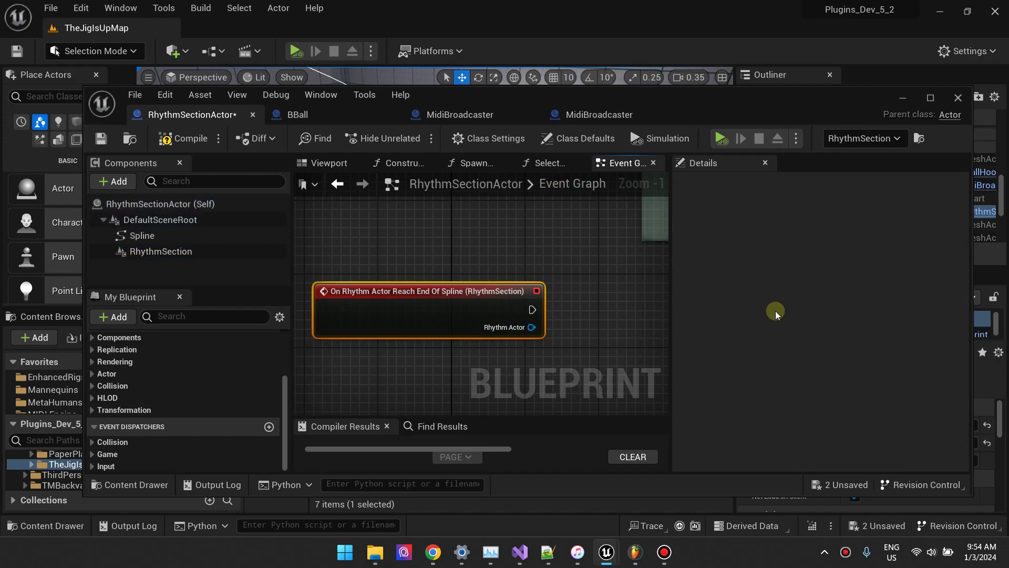
key("Delete")
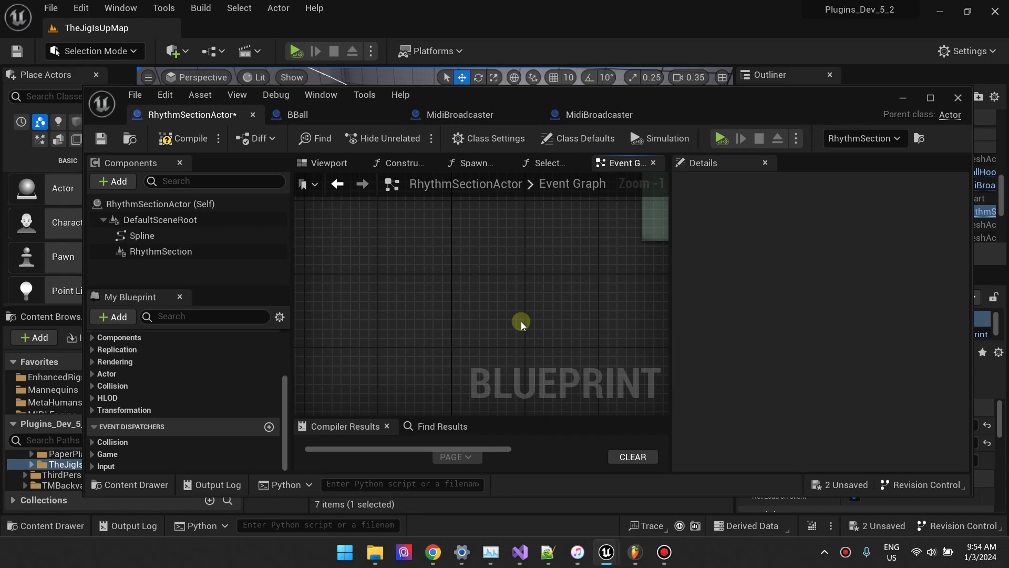
- Re-add the End Of Spline event and try wiring its Rhythm Actor output
left_click(189, 237)
left_click(174, 252)
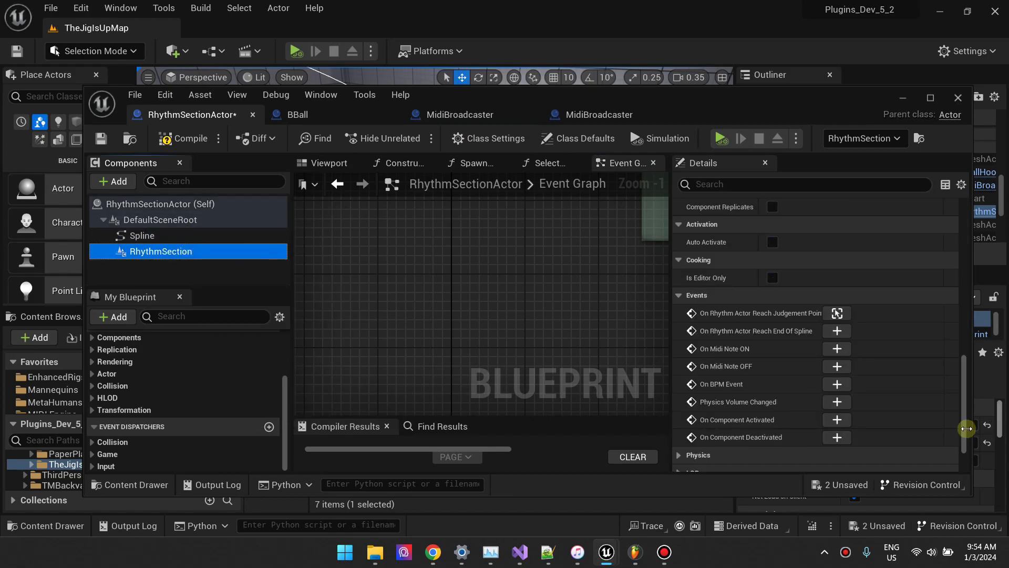
left_click(837, 331)
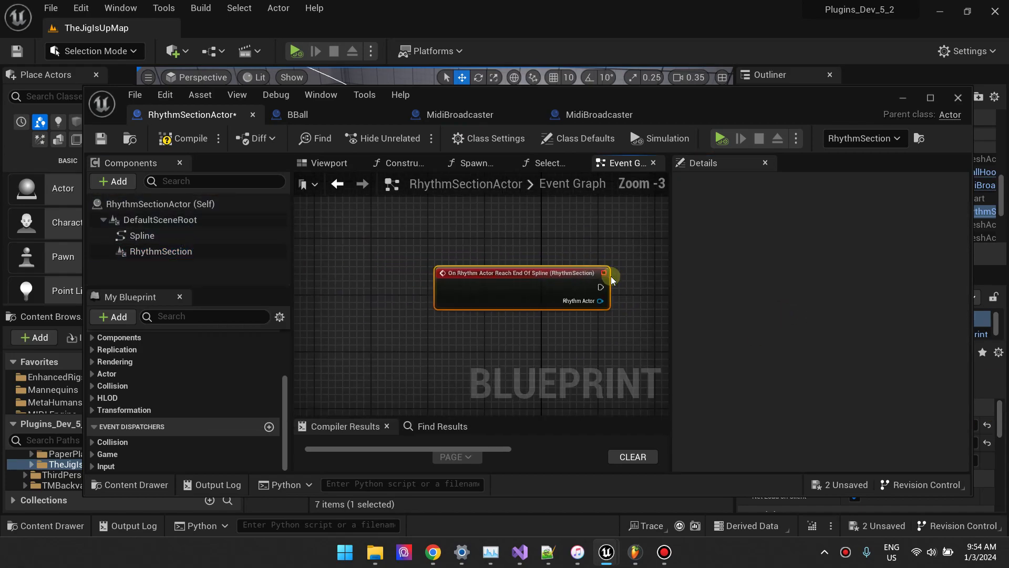
scroll(612, 280, "down", 1)
right_click_drag(613, 277, 462, 277)
scroll(462, 284, "up", 2)
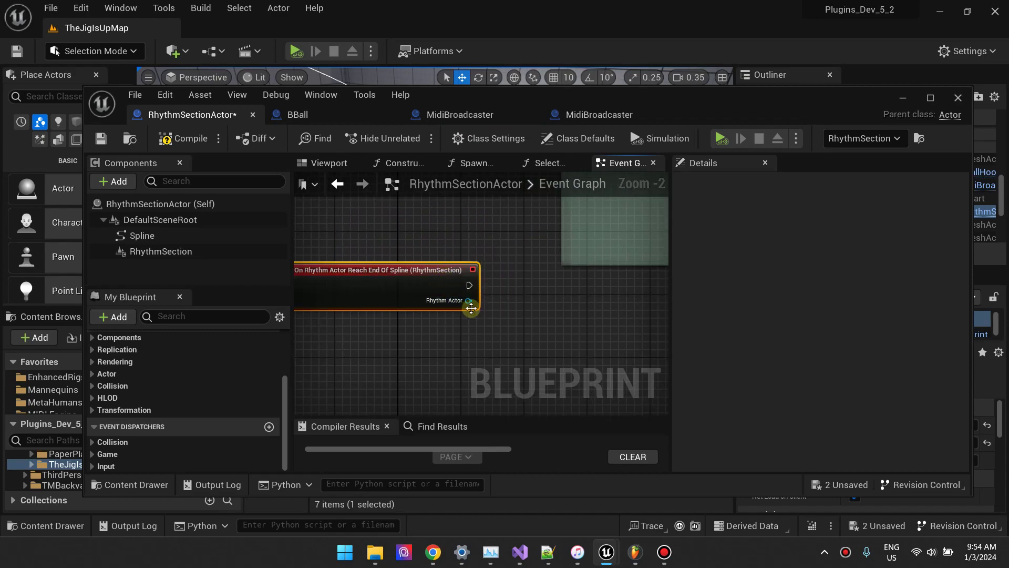
left_click_drag(471, 309, 559, 330)
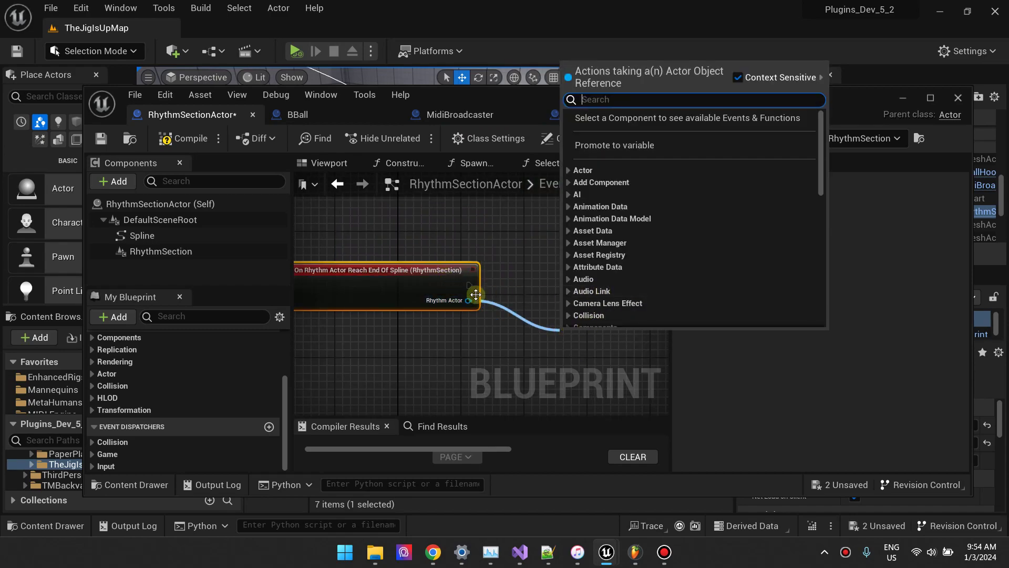
left_click(508, 343)
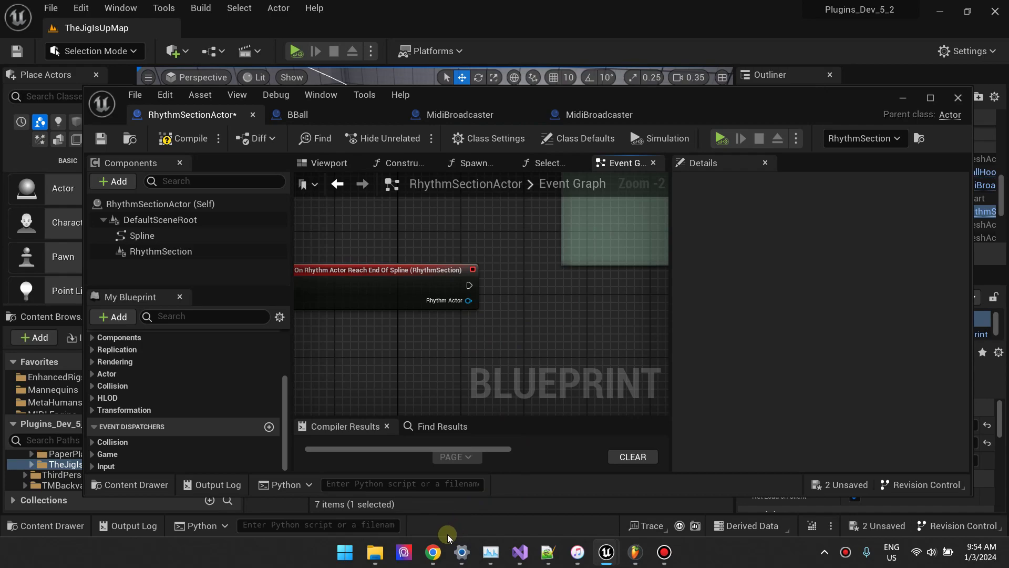
left_click(434, 549)
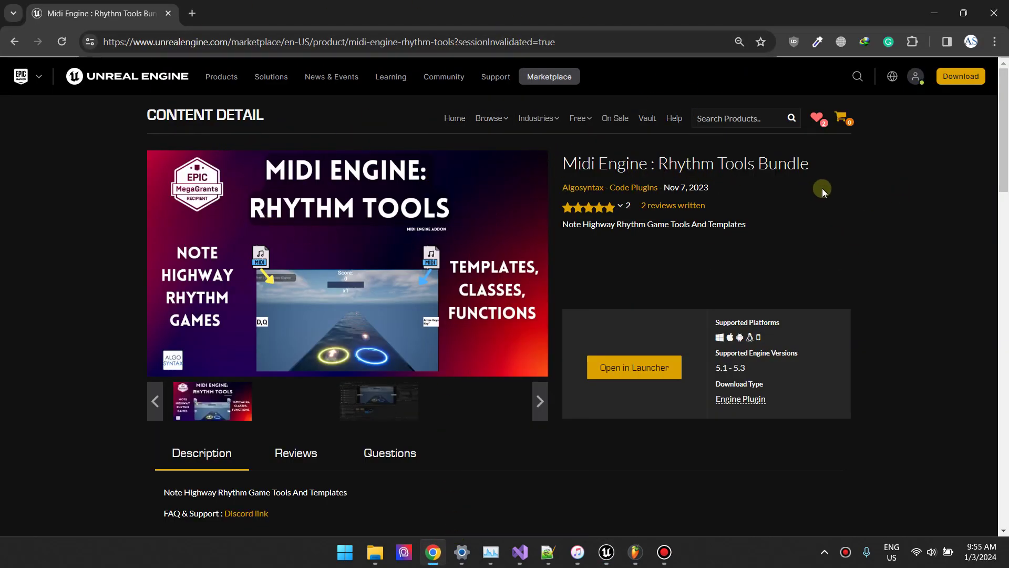
- Back in the blueprint, test a Rhythm Actor wire, then delete the End Of Spline node
left_click(934, 13)
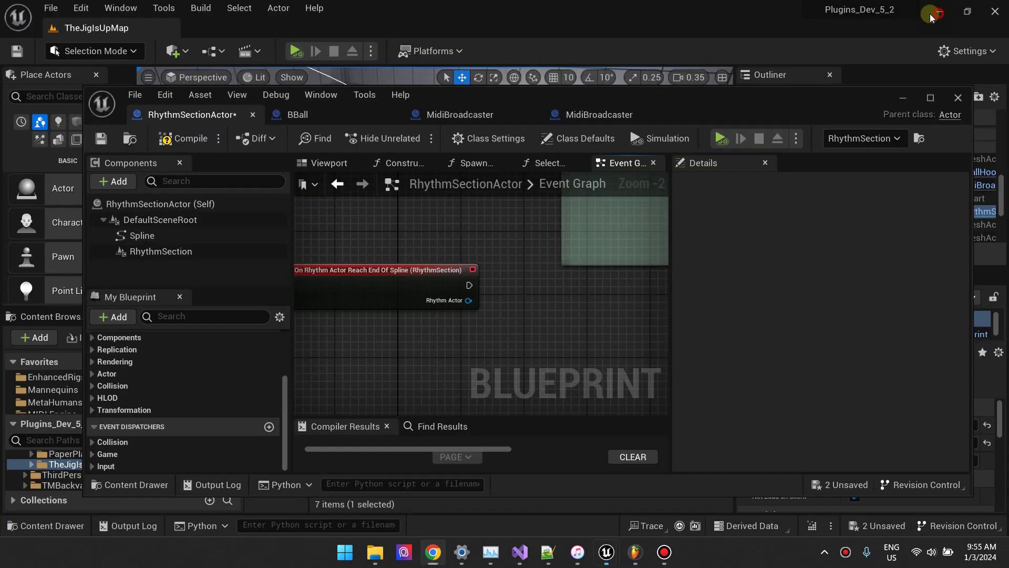
right_click_drag(476, 311, 526, 339)
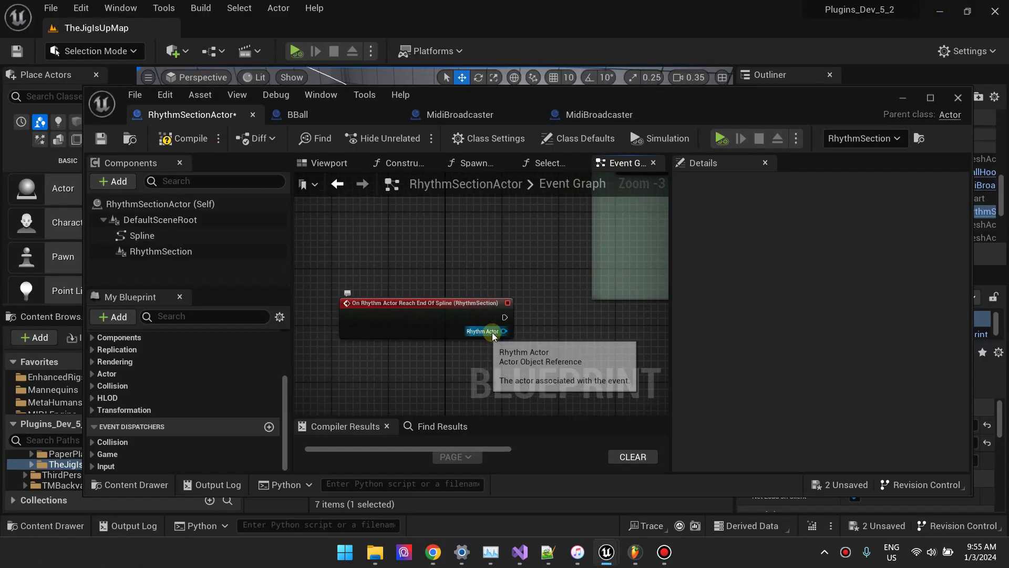
left_click_drag(503, 331, 598, 333)
left_click(528, 350)
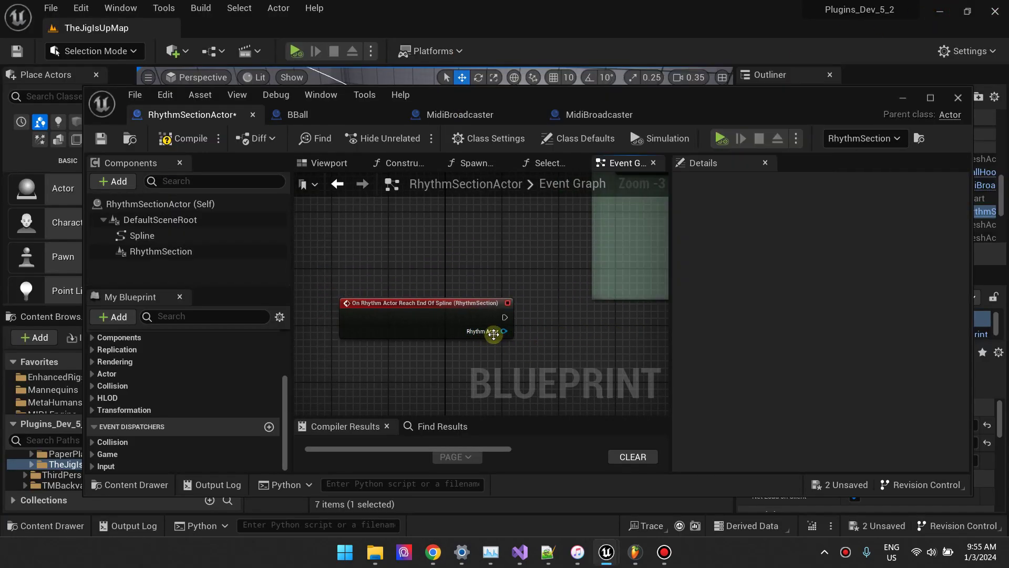
left_click(427, 316)
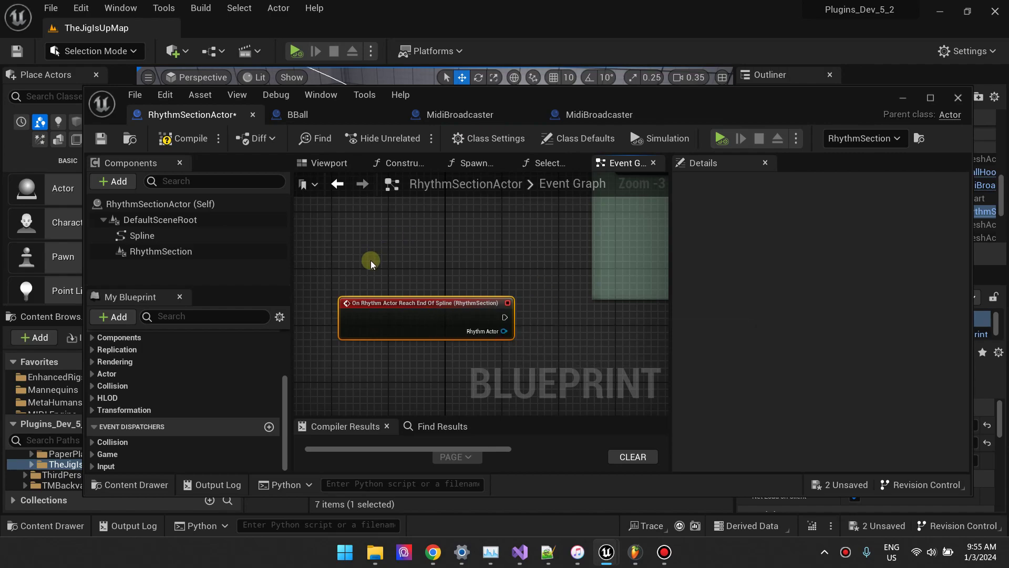
key("Delete")
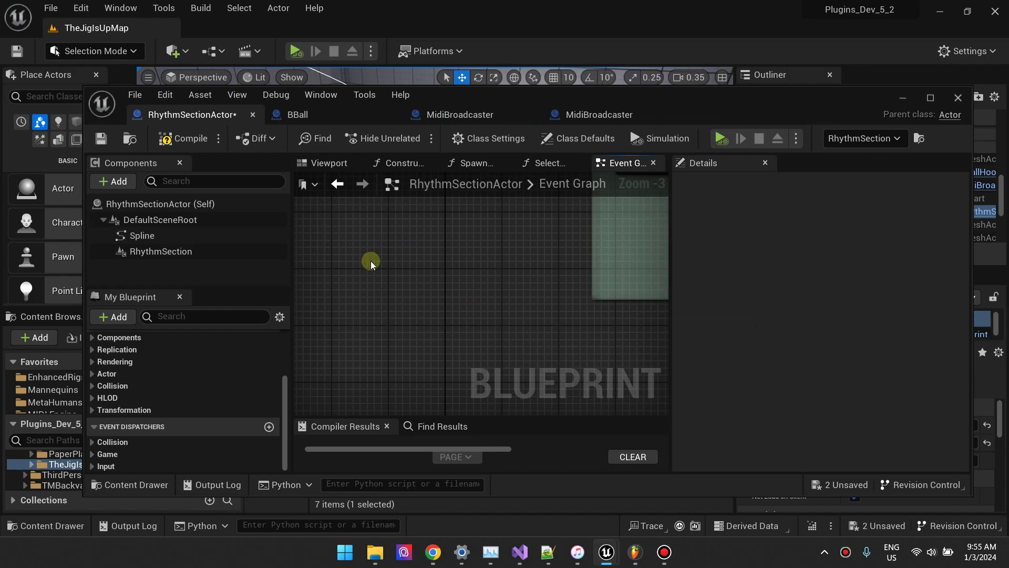
- Add a fresh End Of Spline event, place it beside Cast To BBall, and compile
left_click(188, 247)
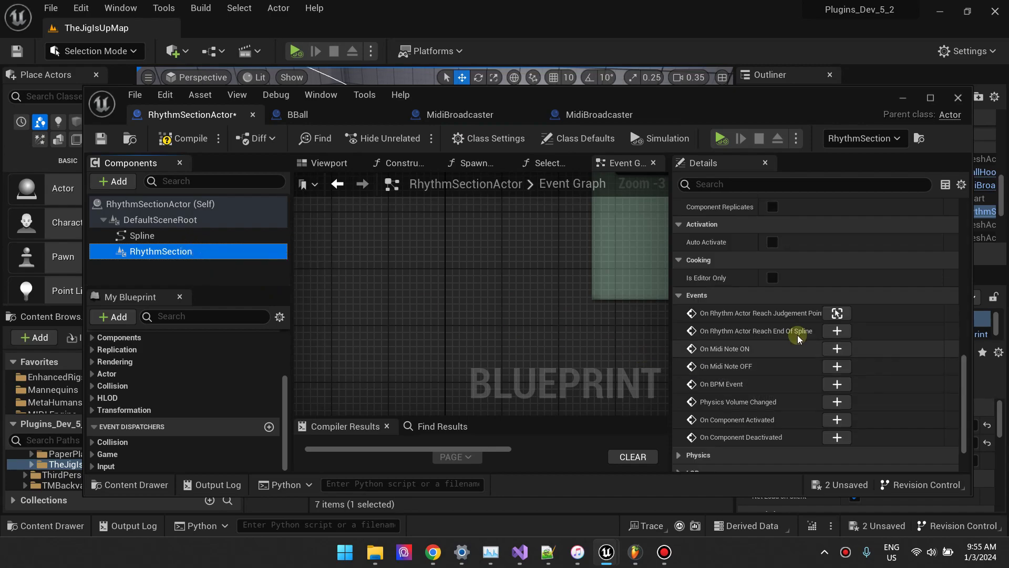
left_click(837, 331)
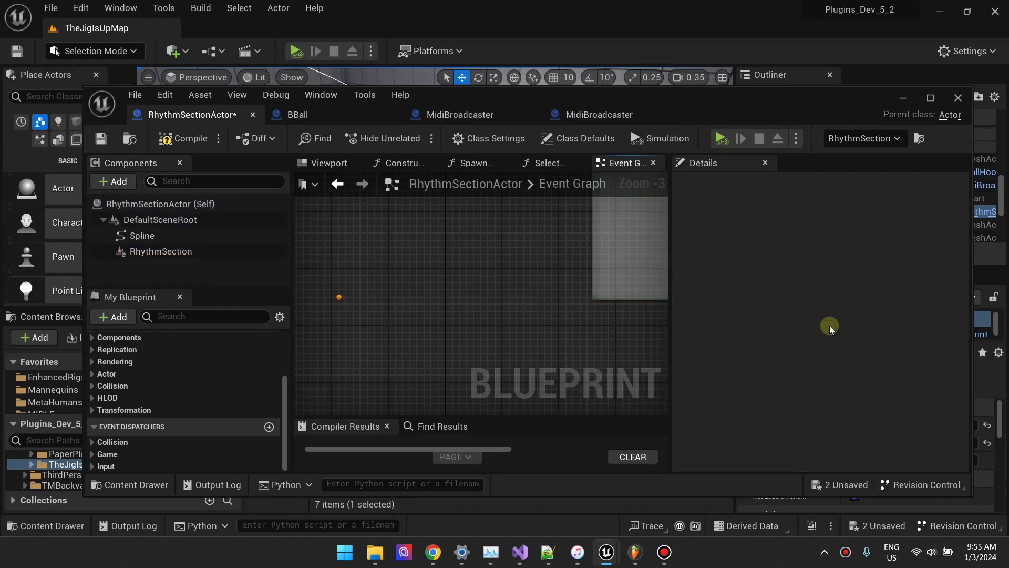
right_click_drag(508, 300, 454, 307)
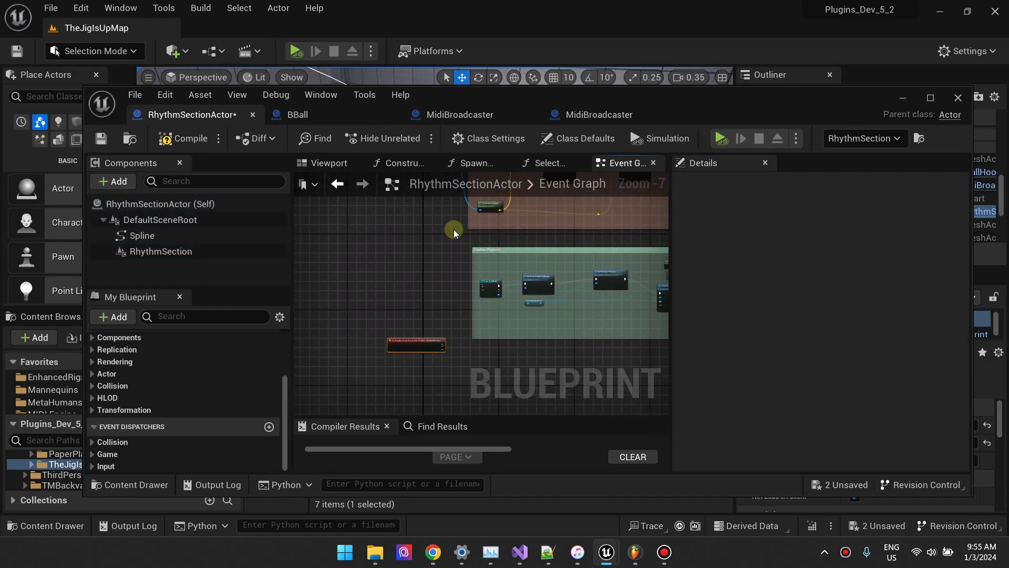
left_click_drag(415, 356, 428, 297)
scroll(438, 294, "up", 4)
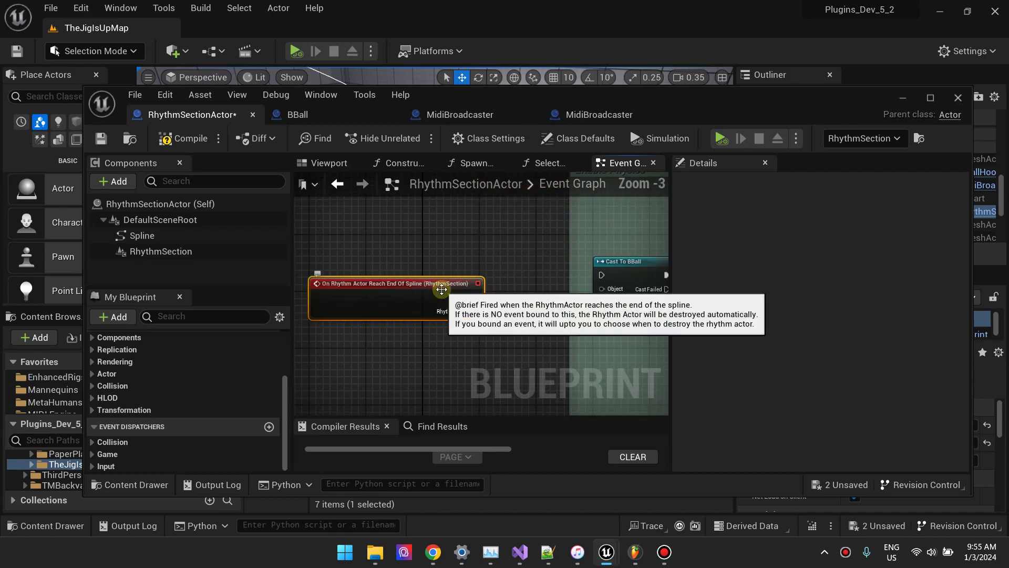
left_click(175, 139)
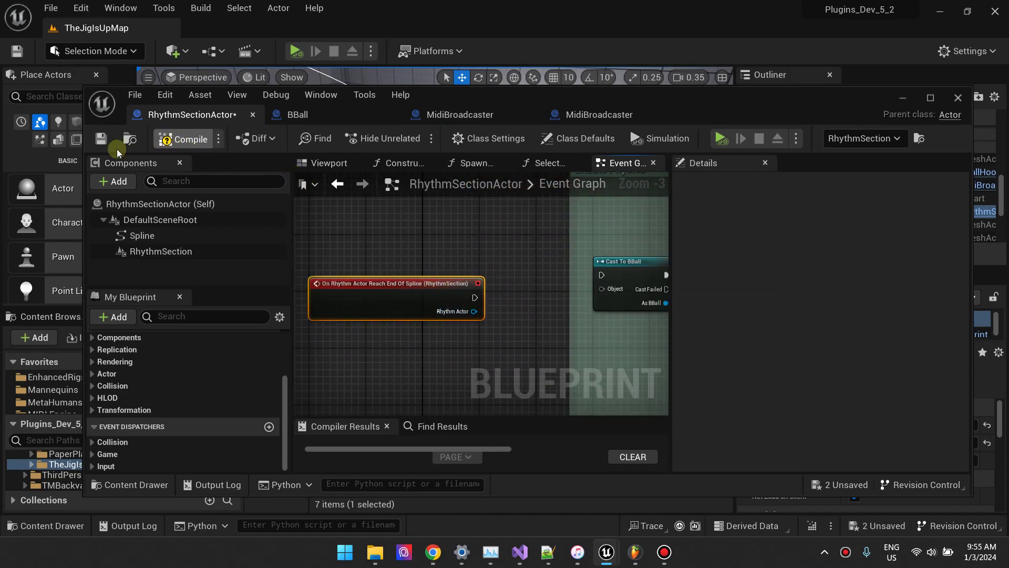
left_click(101, 139)
- Run a short Play test of the level, stop it, and reopen RhythmSectionActor
left_click(905, 98)
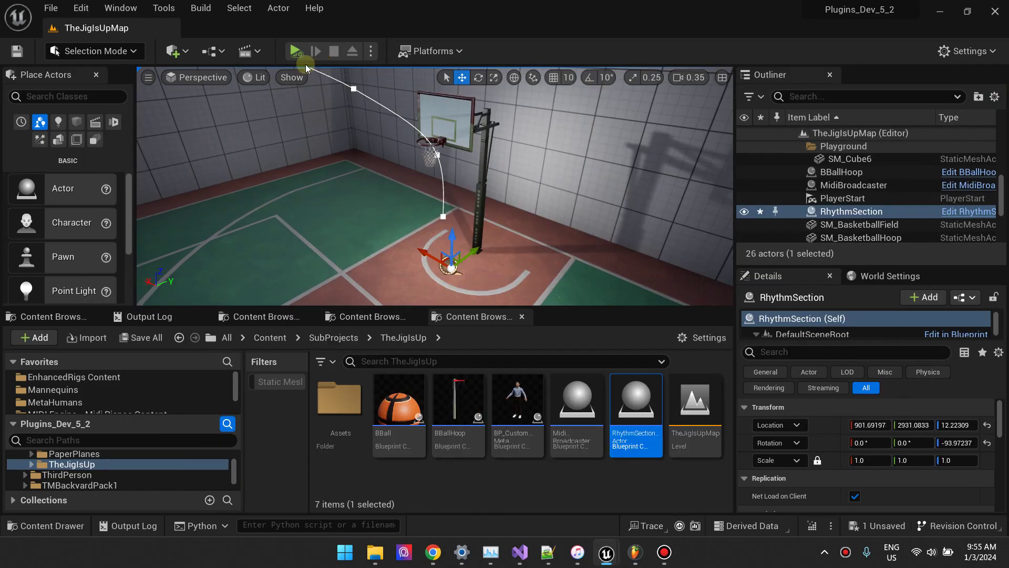
left_click(292, 53)
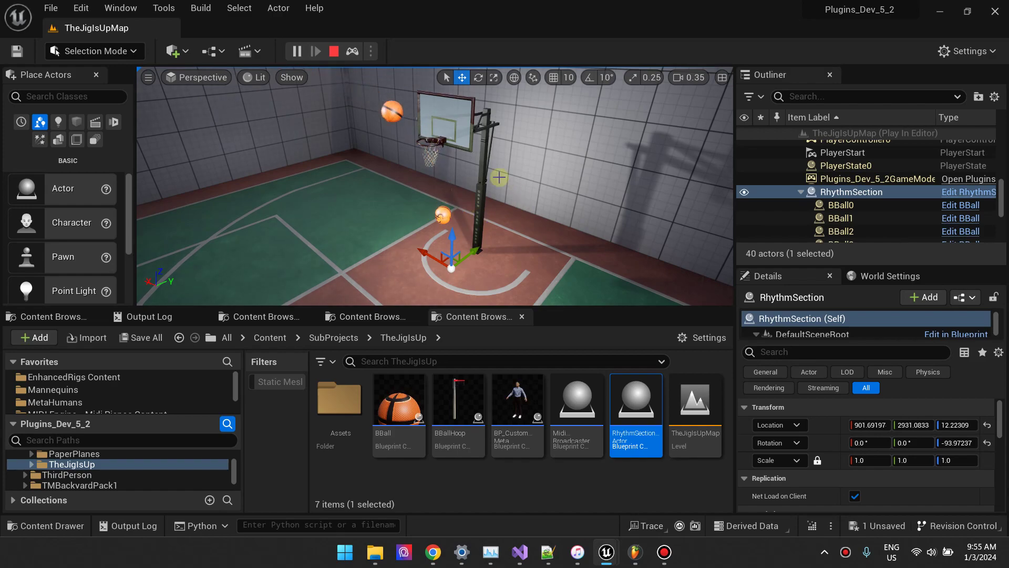
left_click(334, 51)
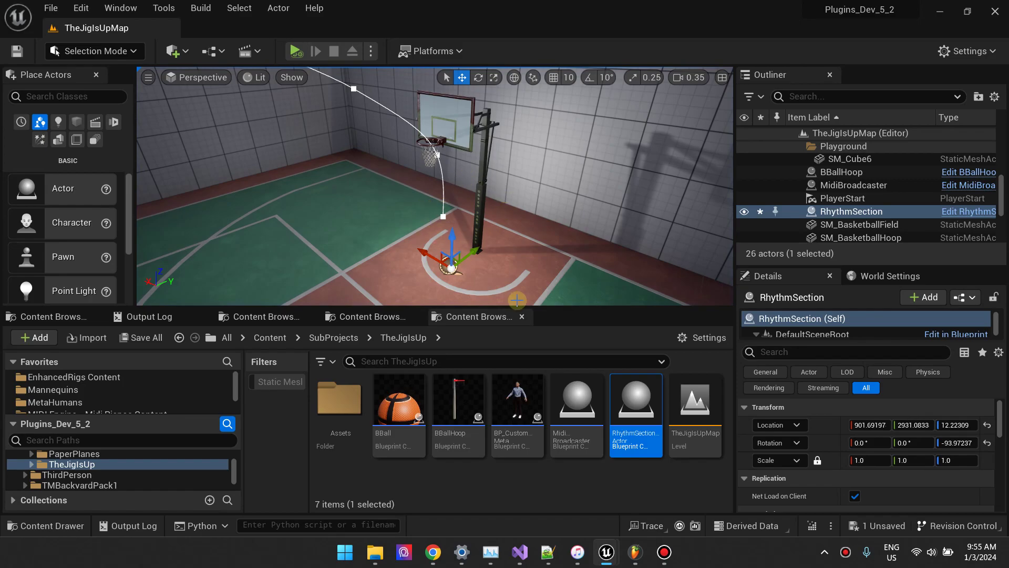
double_click(636, 410)
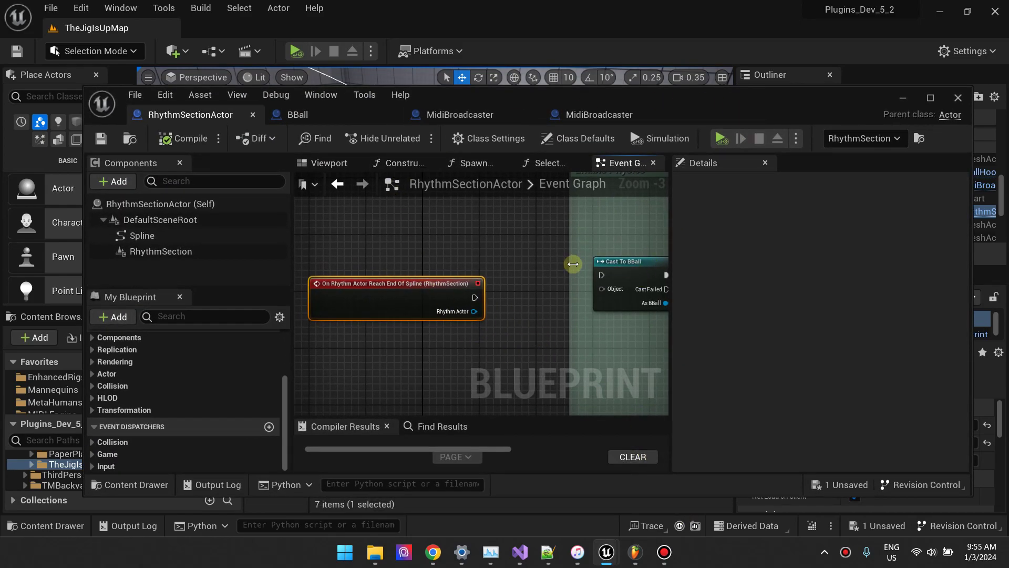
- Connect the End Of Spline event's execution pin to Cast To BBall
right_click_drag(532, 274, 462, 254)
scroll(462, 253, "down", 1)
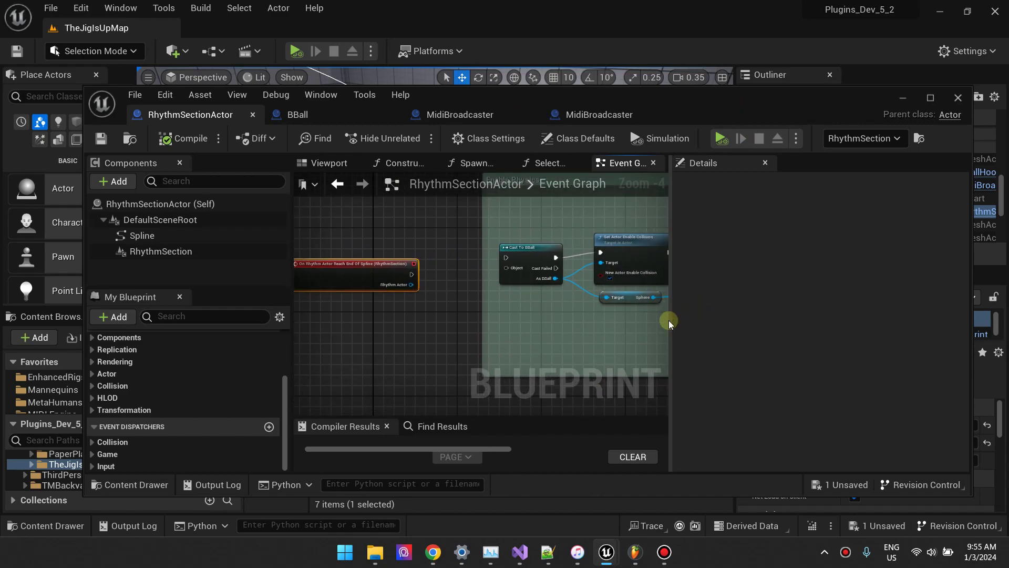
left_click_drag(671, 318, 712, 313)
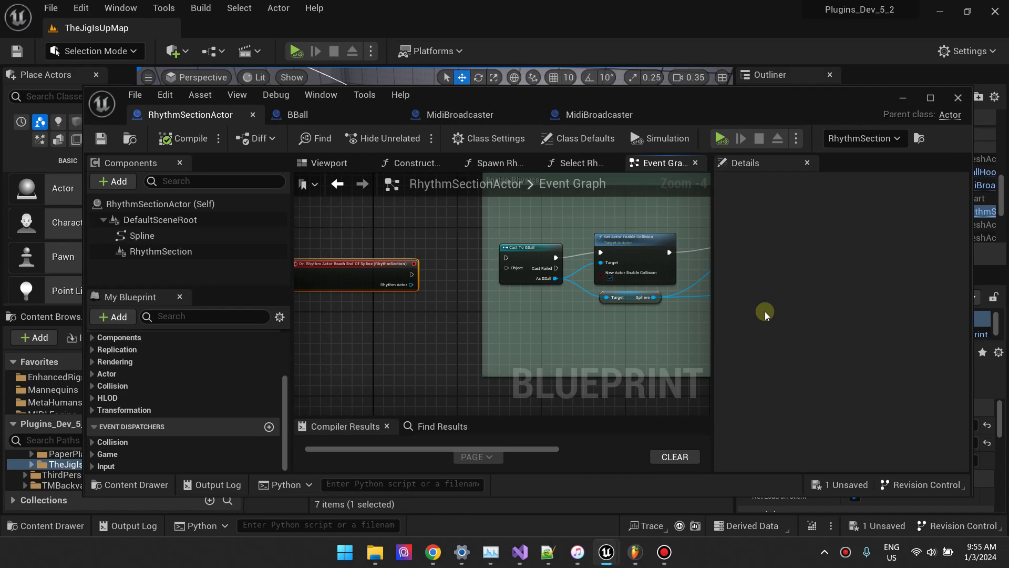
right_click_drag(419, 281, 380, 297)
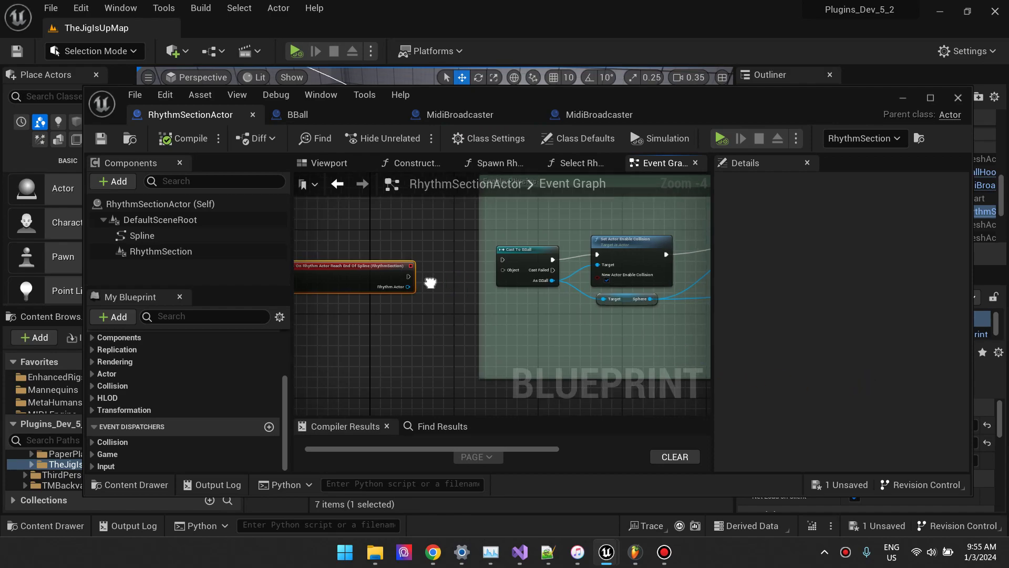
left_click_drag(372, 292, 467, 273)
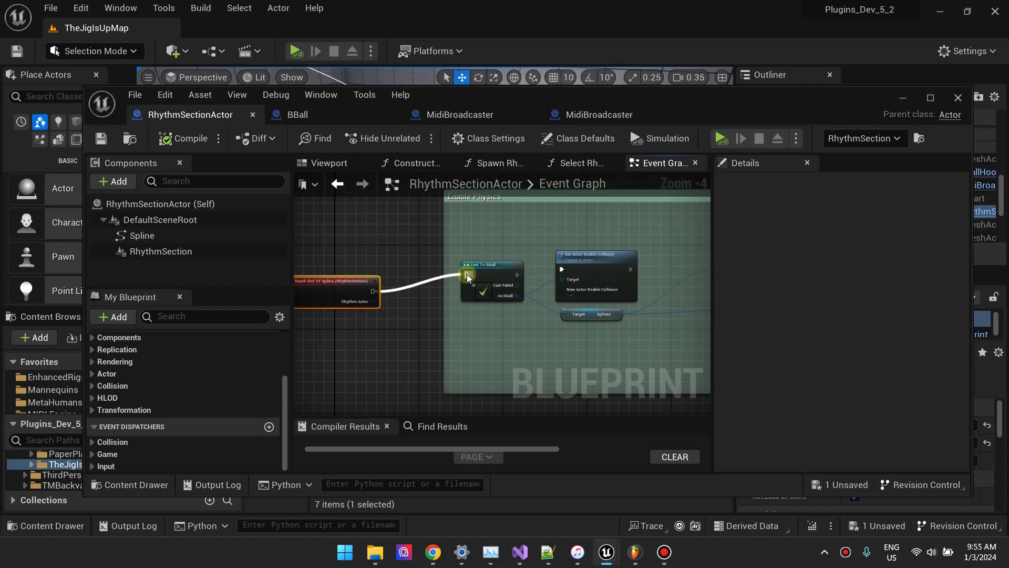
right_click_drag(398, 315, 477, 306)
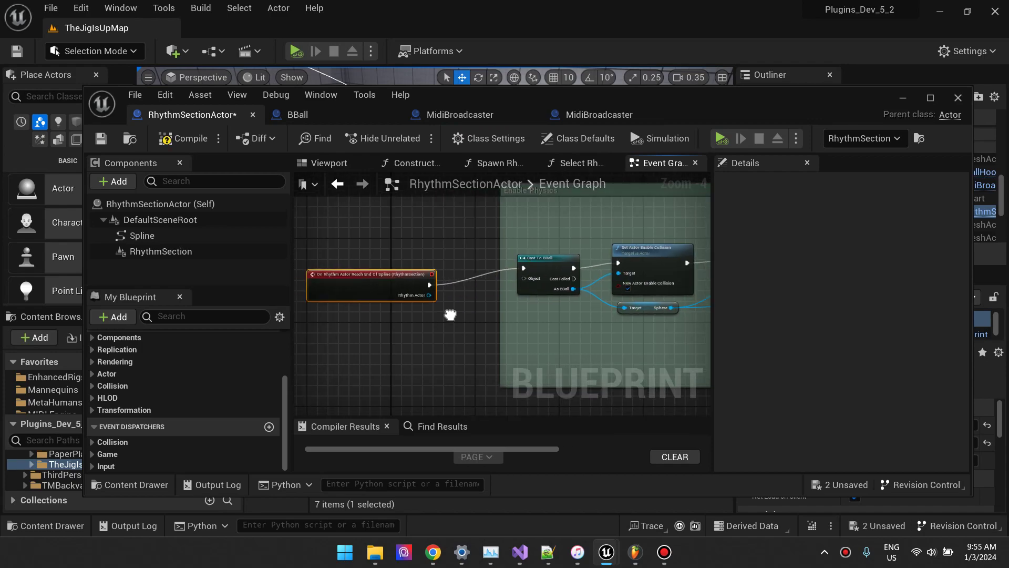
- Wire Rhythm Actor into the cast's Object input, compile and save, then start Play
scroll(371, 245, "up", 2)
scroll(452, 268, "down", 1)
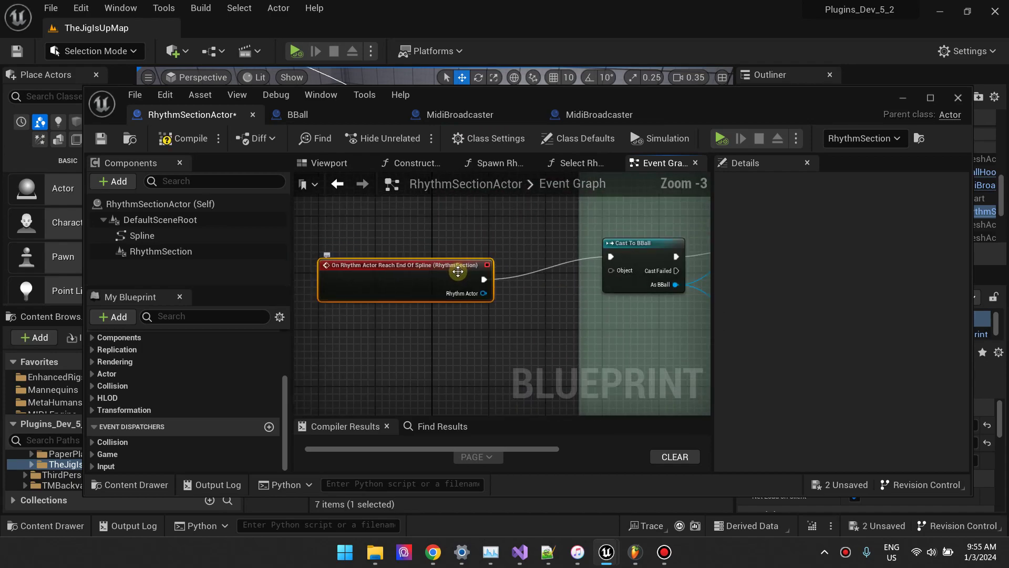
right_click_drag(458, 271, 464, 316)
scroll(465, 316, "down", 1)
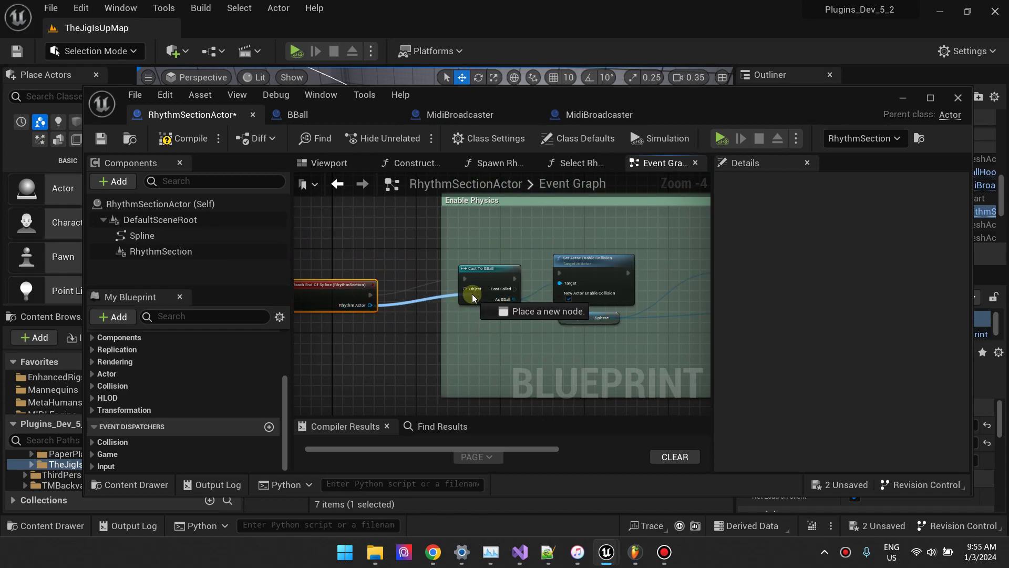
left_click_drag(370, 305, 465, 288)
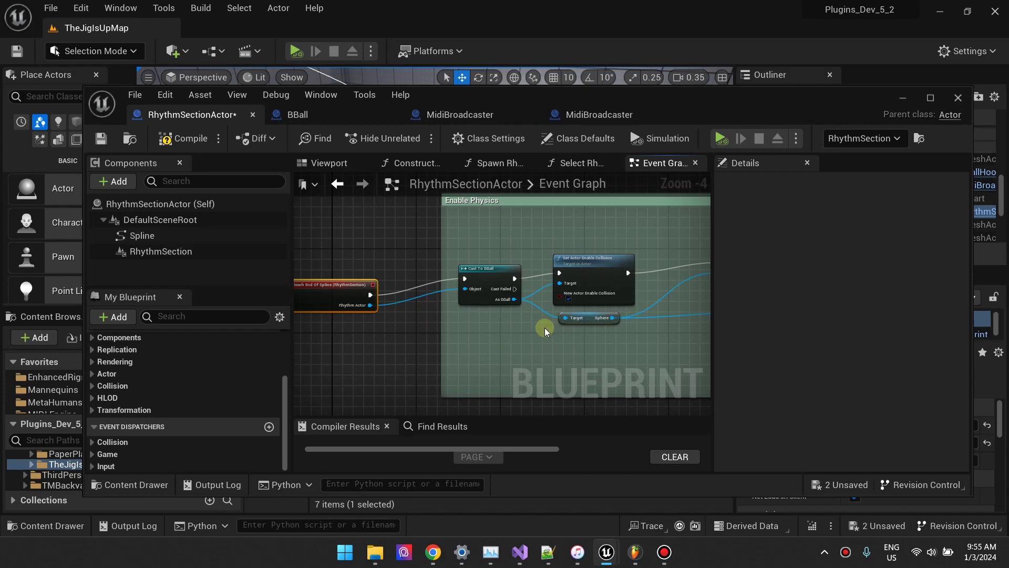
left_click(176, 139)
left_click(101, 138)
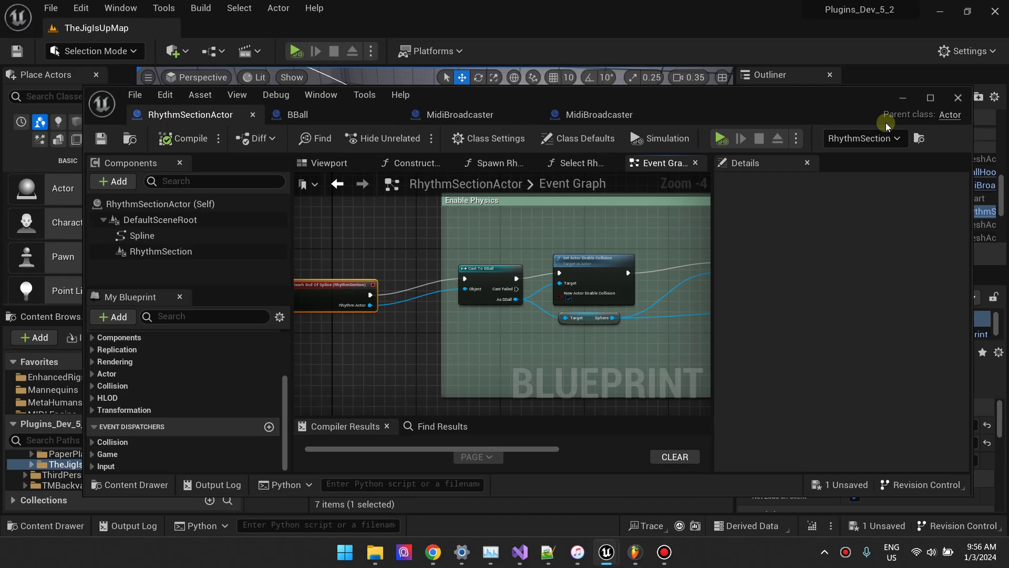
left_click(903, 99)
left_click(296, 51)
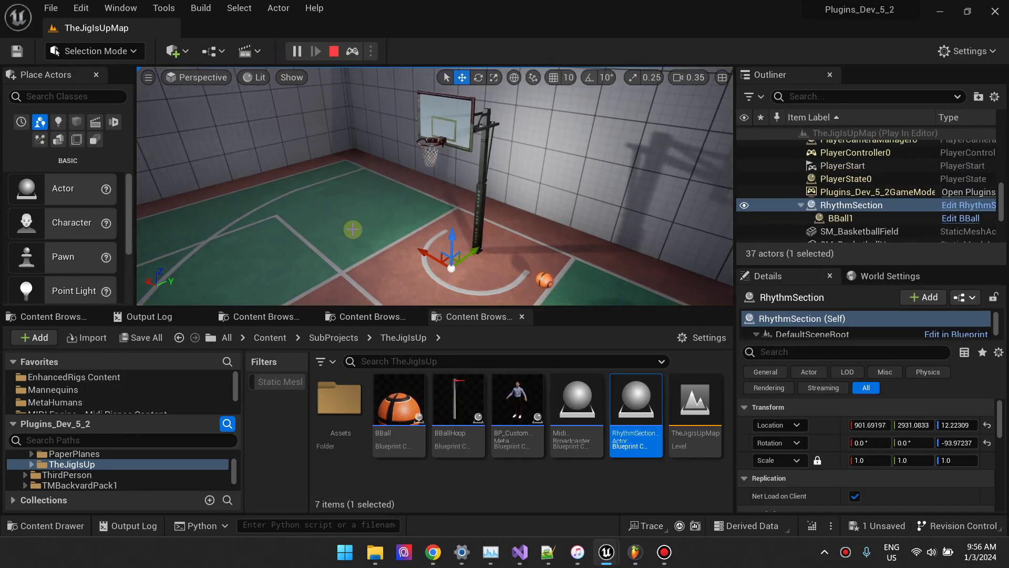
- Watch the balls drop near the hoop, stop play, and select a spline point
right_click_drag(345, 228, 350, 232)
scroll(347, 236, "down", 5)
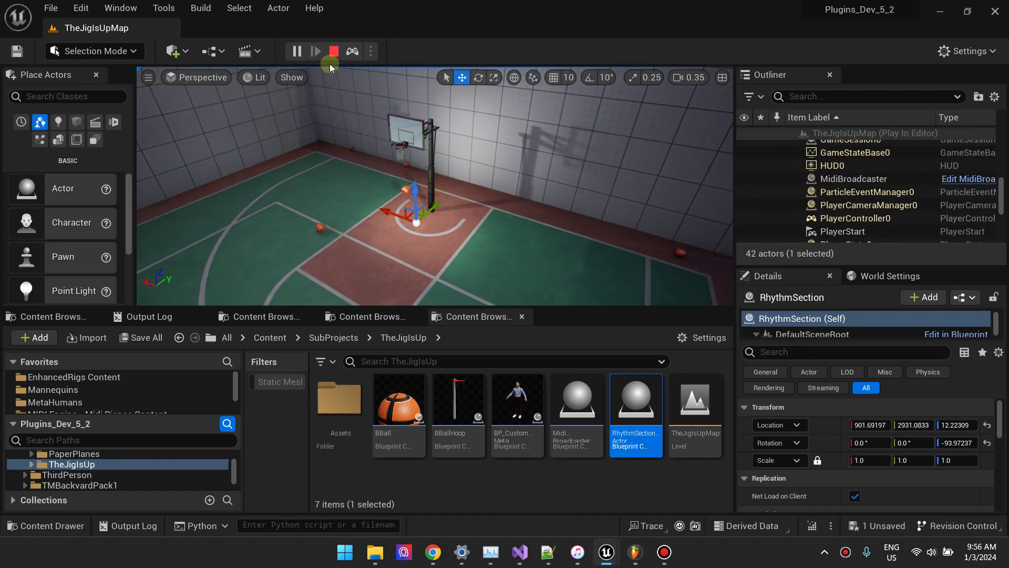
left_click(334, 51)
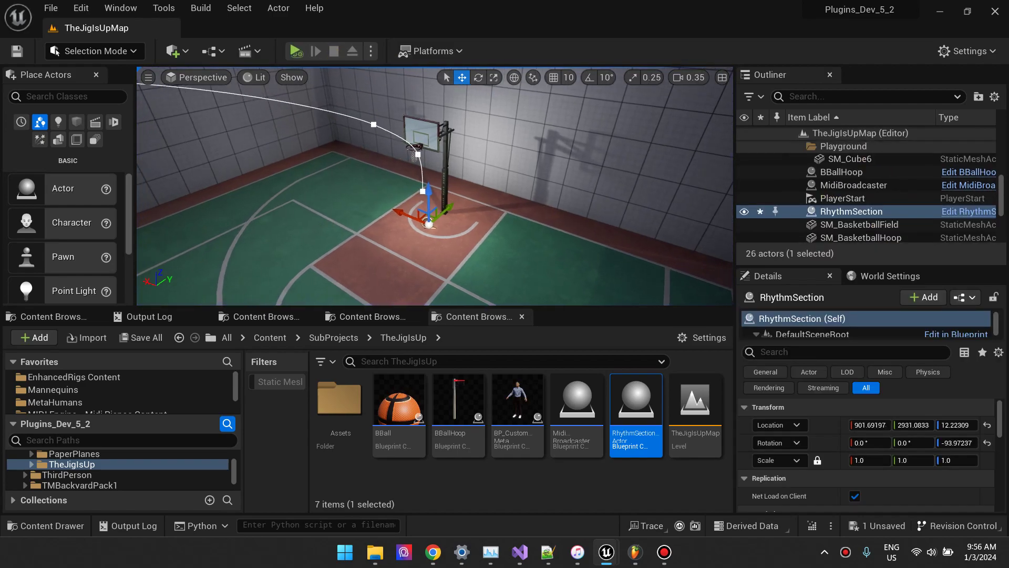
scroll(439, 206, "up", 3)
scroll(439, 206, "up", 2)
left_click(450, 211)
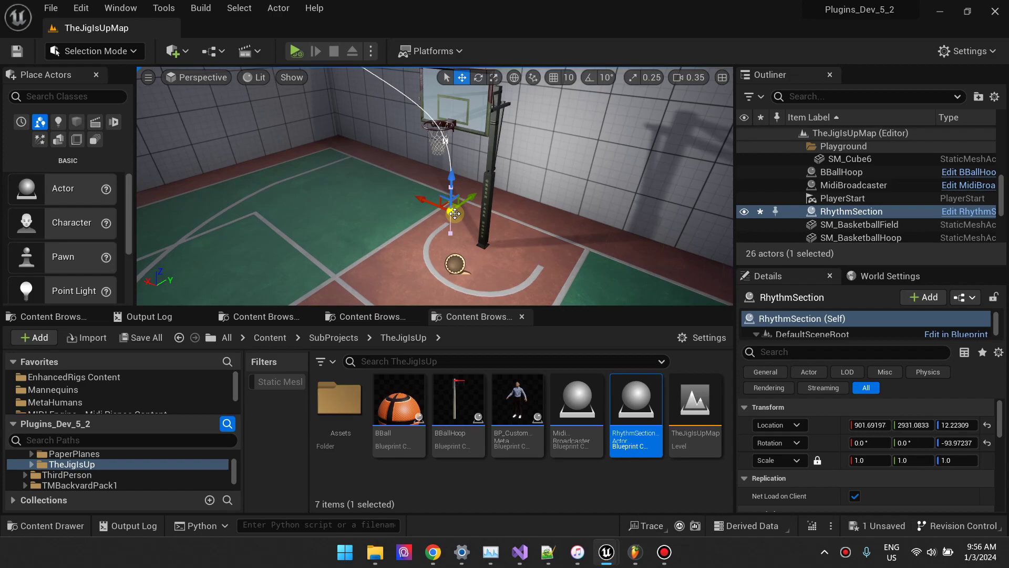
- Inspect the RhythmSection component's events and its Judgement Point Index of 1
double_click(636, 431)
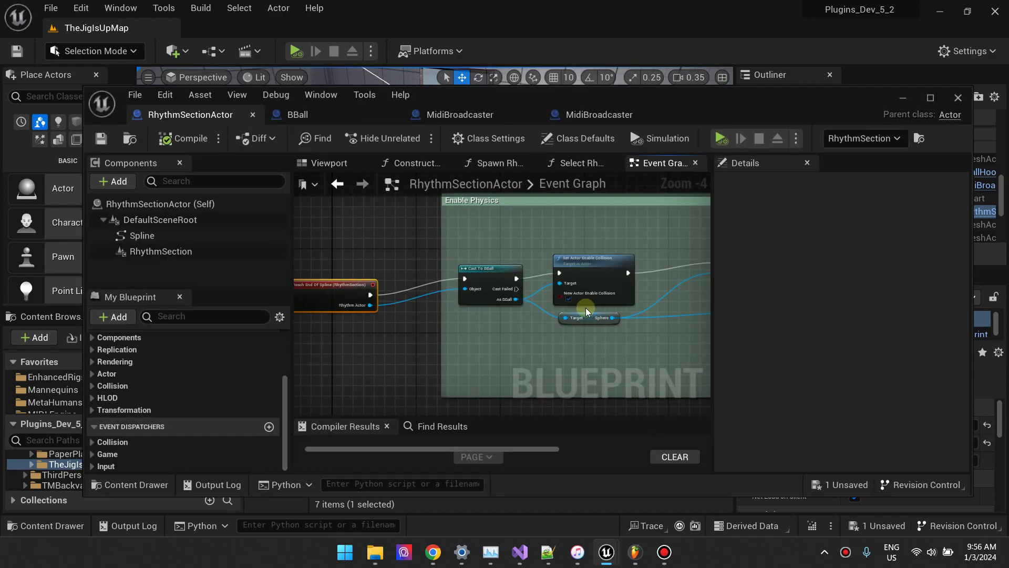
scroll(557, 339, "down", 3)
right_click_drag(517, 274, 450, 338)
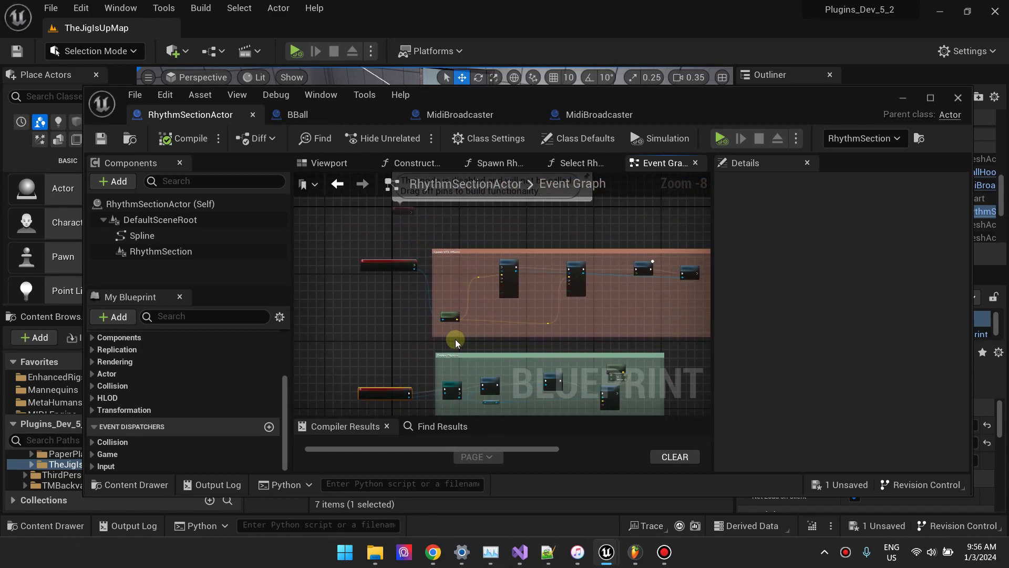
left_click(206, 259)
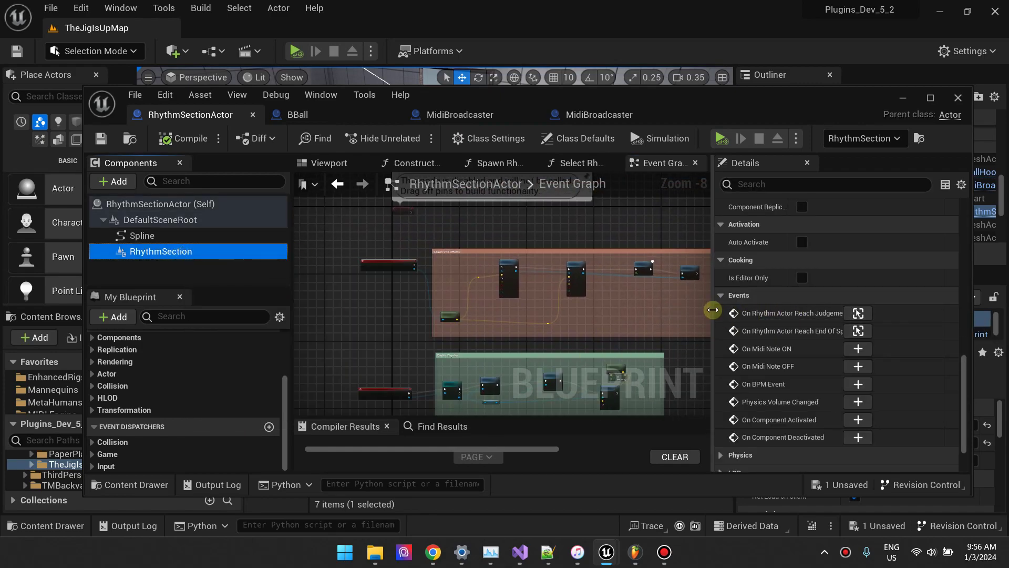
left_click_drag(714, 314, 571, 315)
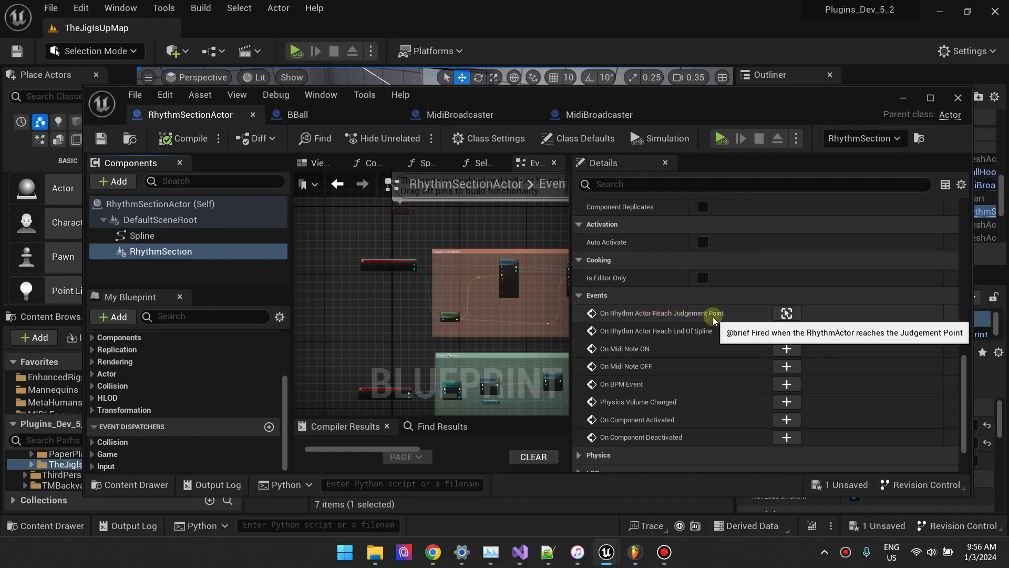
left_click(901, 97)
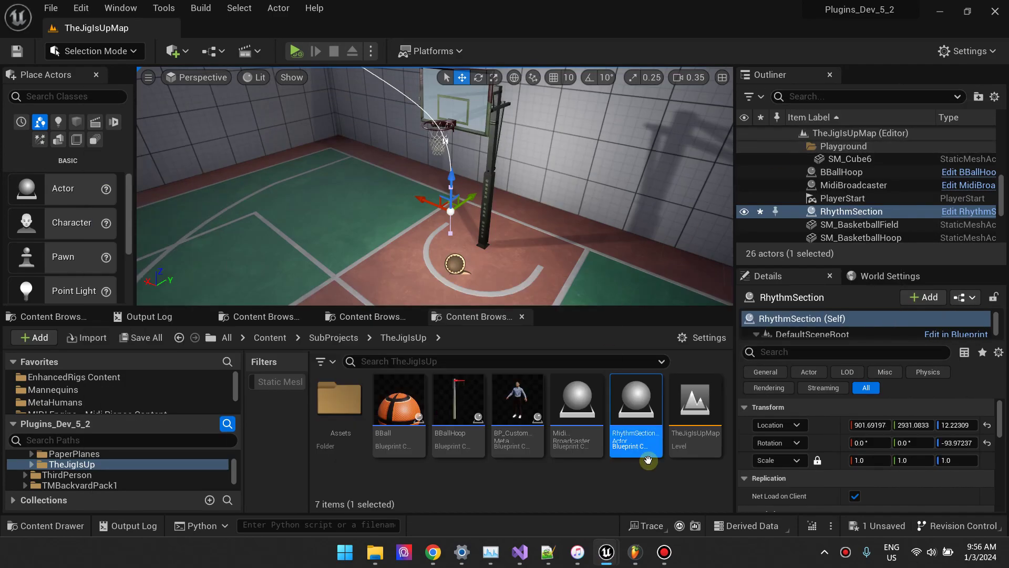
double_click(636, 420)
scroll(708, 246, "up", 5)
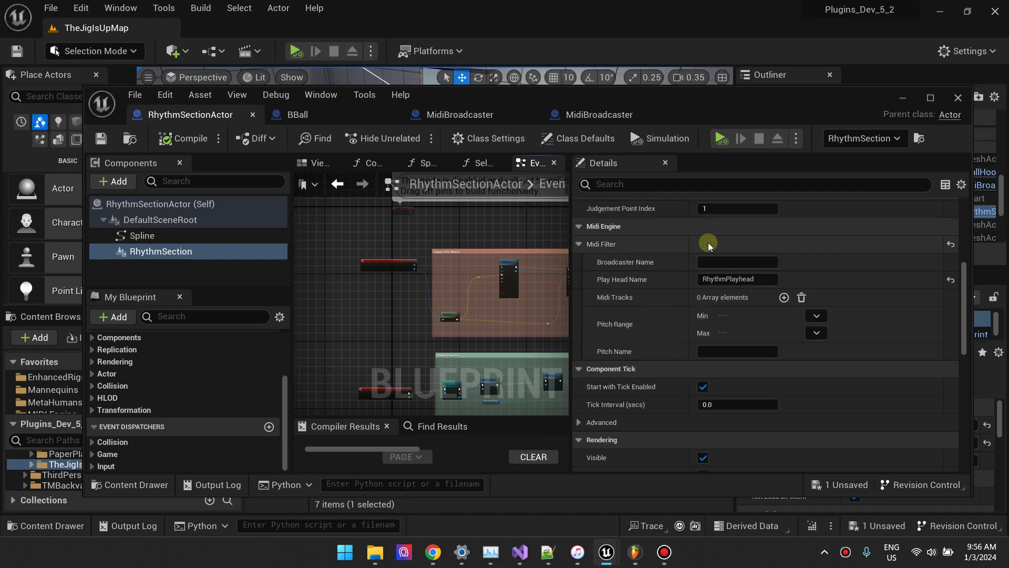
scroll(706, 210, "up", 4)
scroll(678, 278, "down", 1)
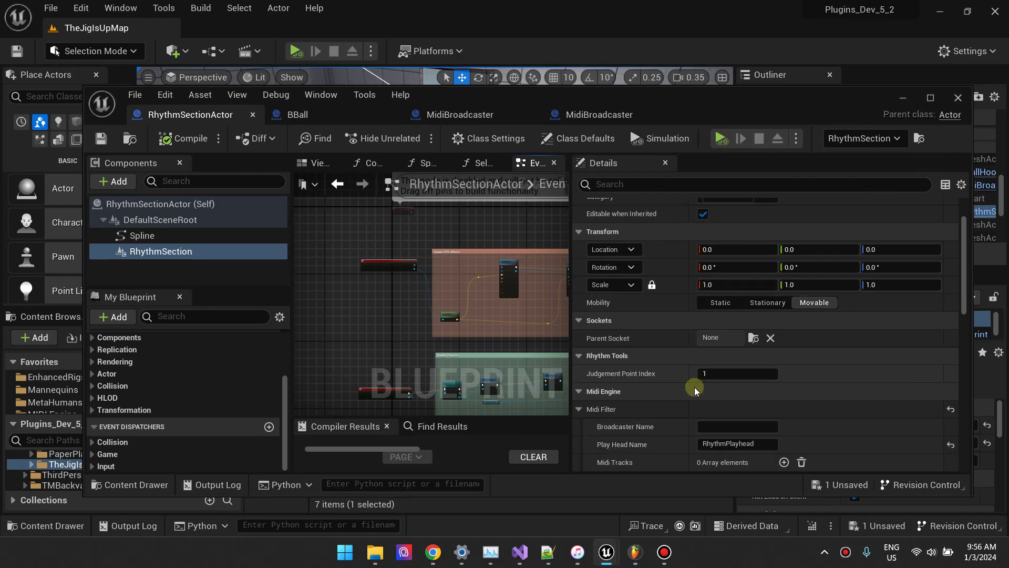
left_click(904, 100)
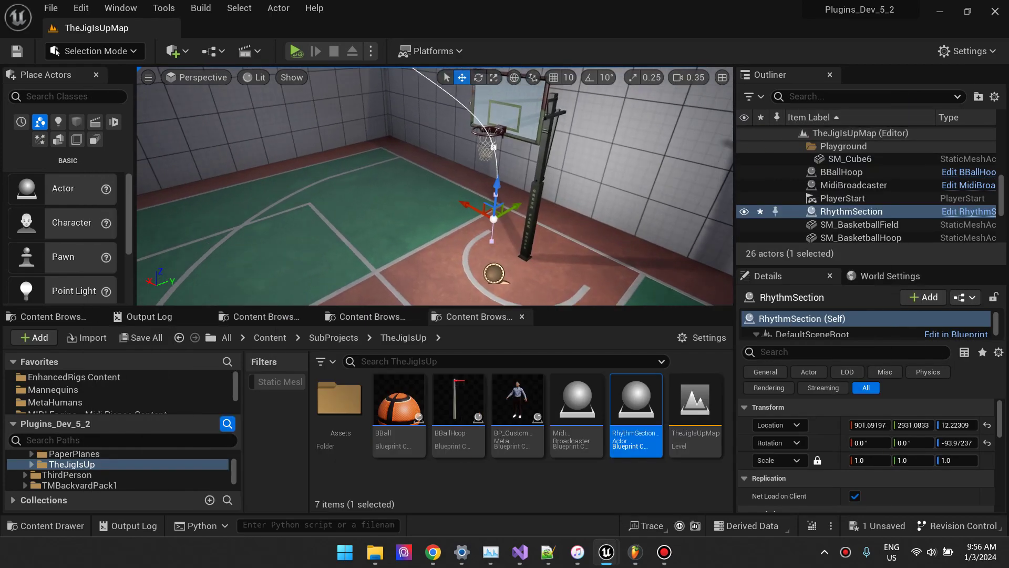
- Select the RhythmSection spline point at the hoop and orbit the view around the hoop and backboard
left_click(503, 152)
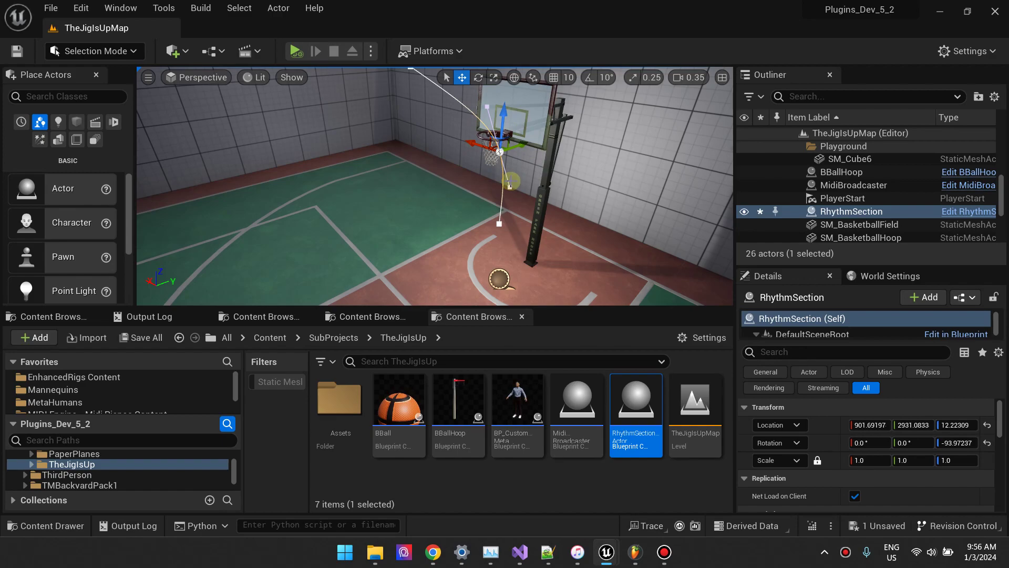
scroll(510, 181, "down", 1)
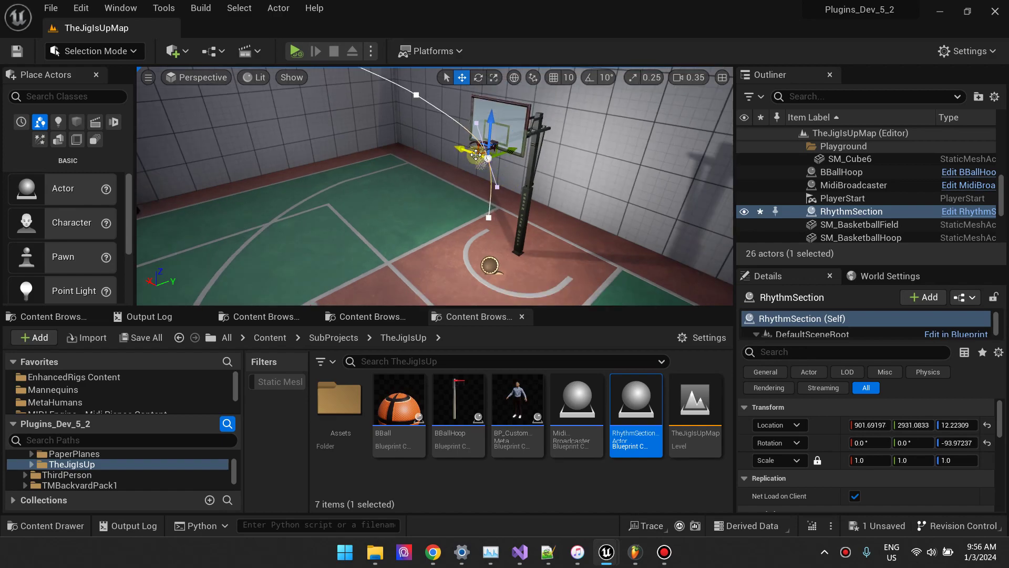
right_click_drag(581, 180, 534, 262)
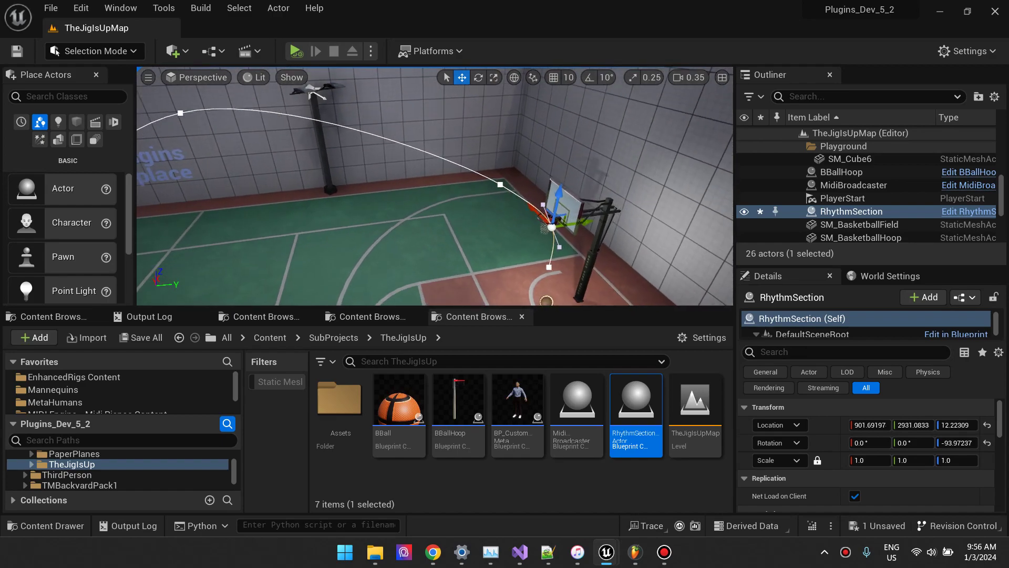
mouse_move(534, 263)
right_mouse_down()
mouse_move(527, 207)
mouse_move(507, 187)
right_mouse_up()
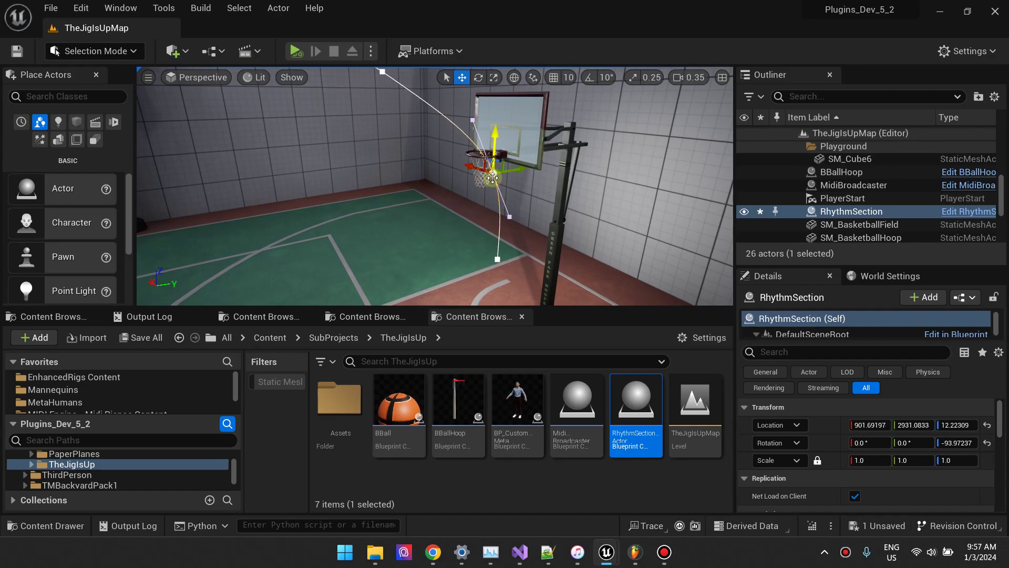
- Connect the Judgement Point event to Spawn System at Location in RhythmSectionActor, then play-test the level
double_click(636, 439)
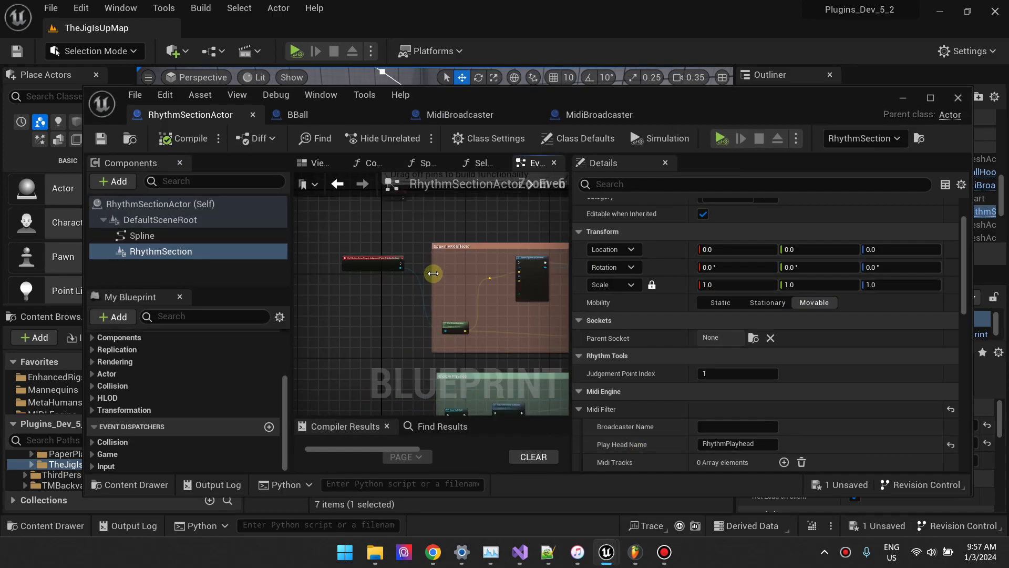
scroll(433, 273, "up", 2)
scroll(324, 241, "down", 2)
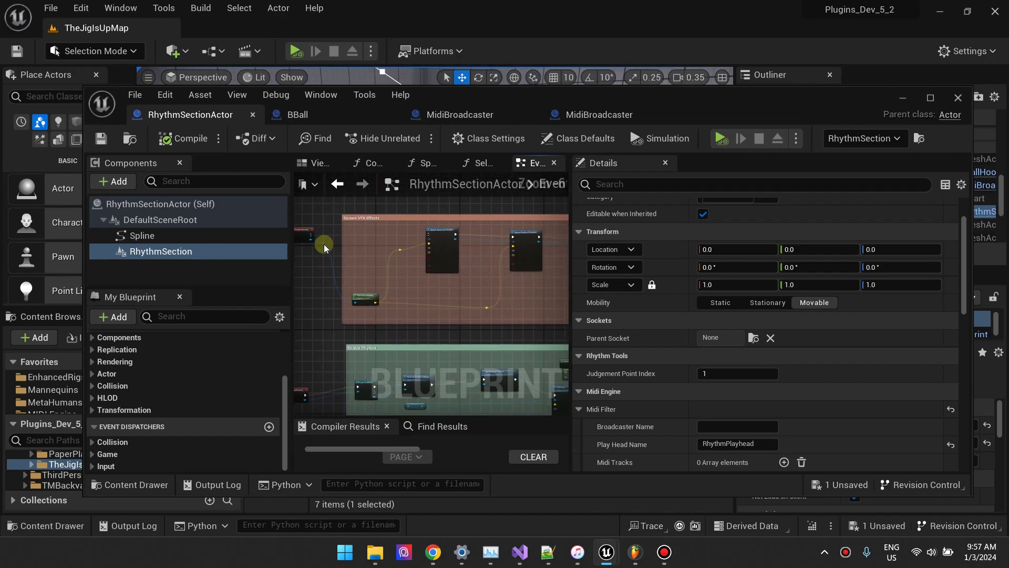
scroll(398, 266, "up", 3)
scroll(367, 257, "down", 2)
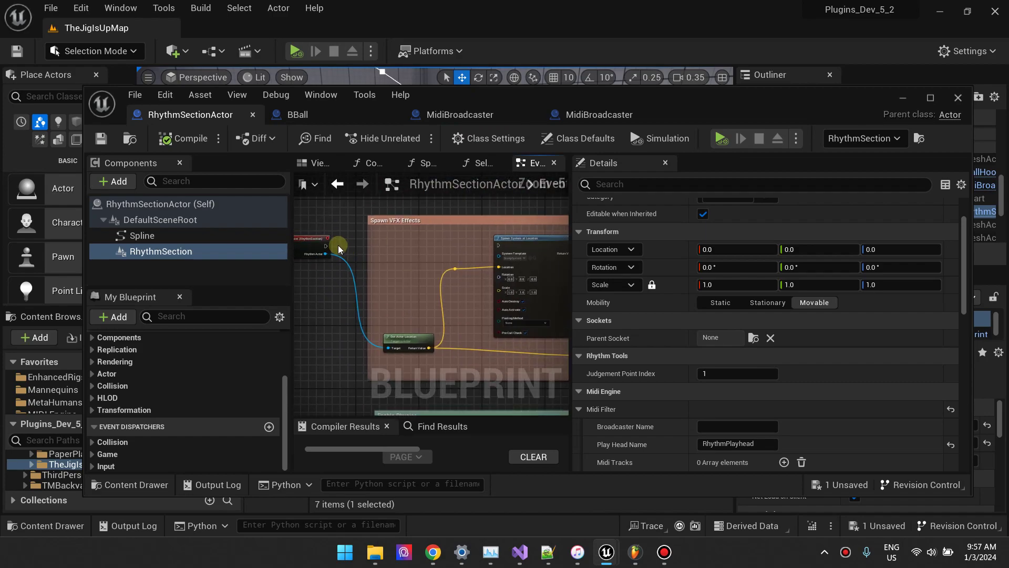
left_click_drag(324, 245, 499, 245)
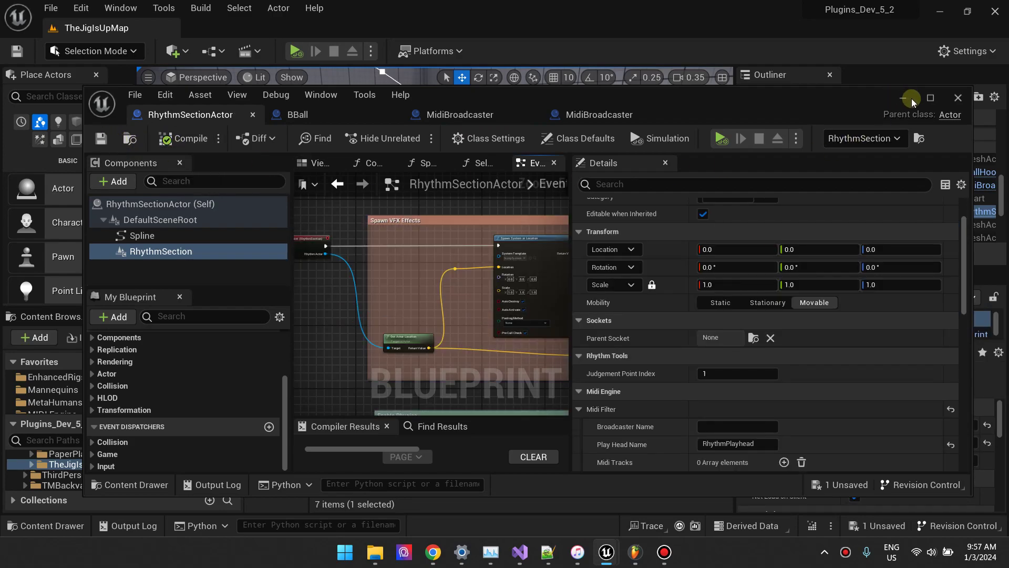
left_click(333, 65)
left_click(296, 51)
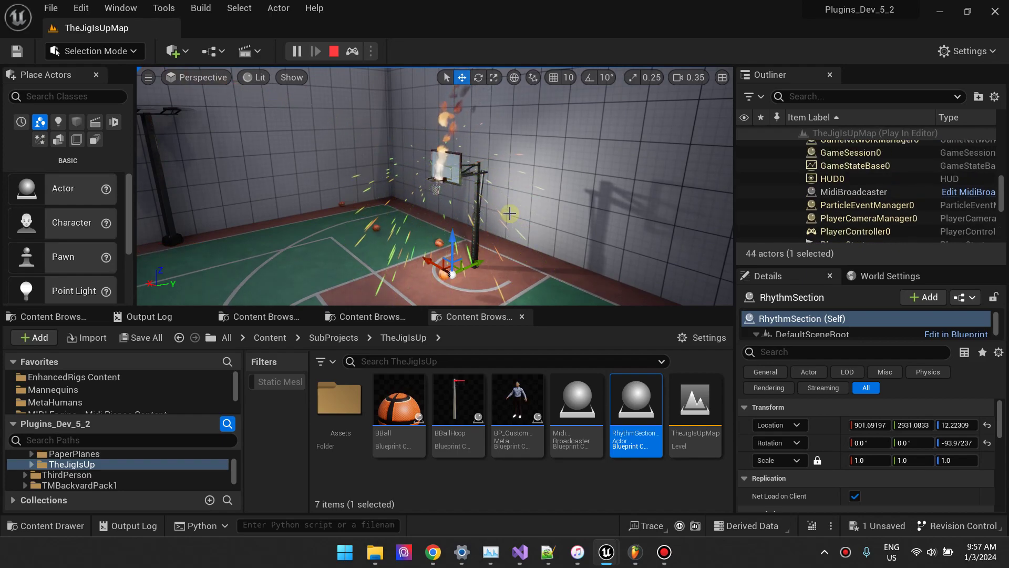
- Stop the play session after the hoop sparks, and reopen the RhythmSectionActor blueprint
left_click(334, 50)
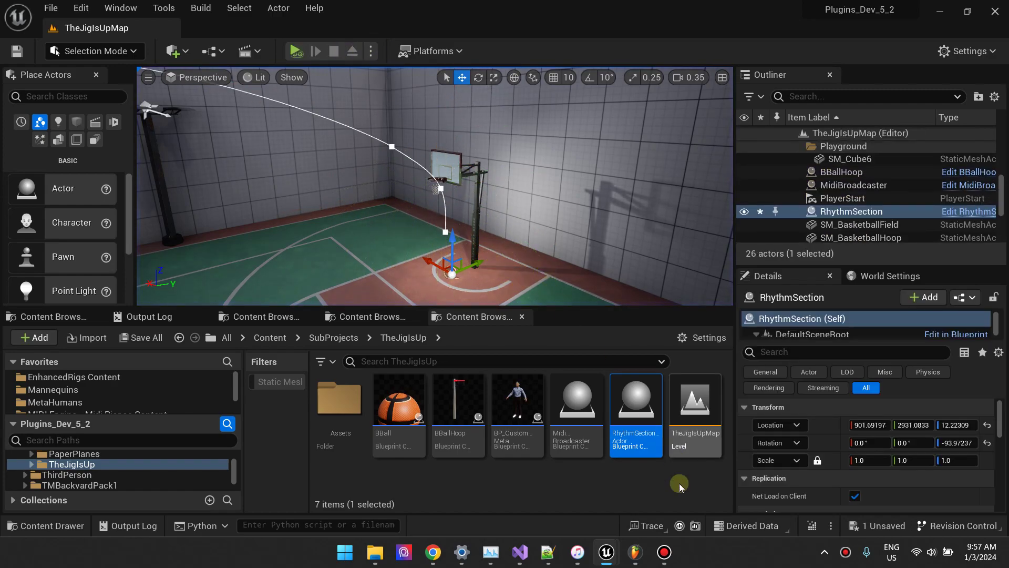
double_click(638, 446)
scroll(410, 293, "down", 2)
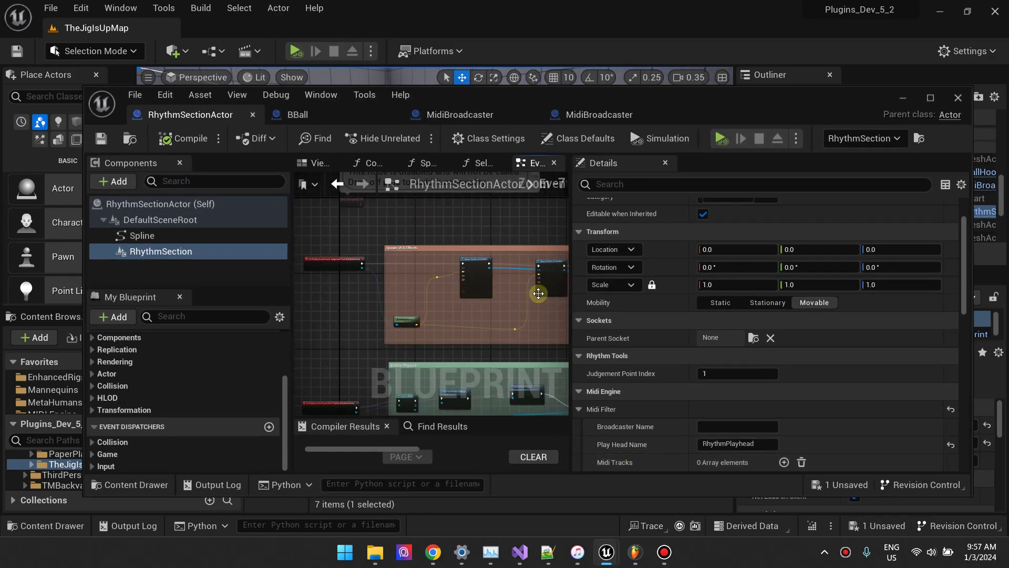